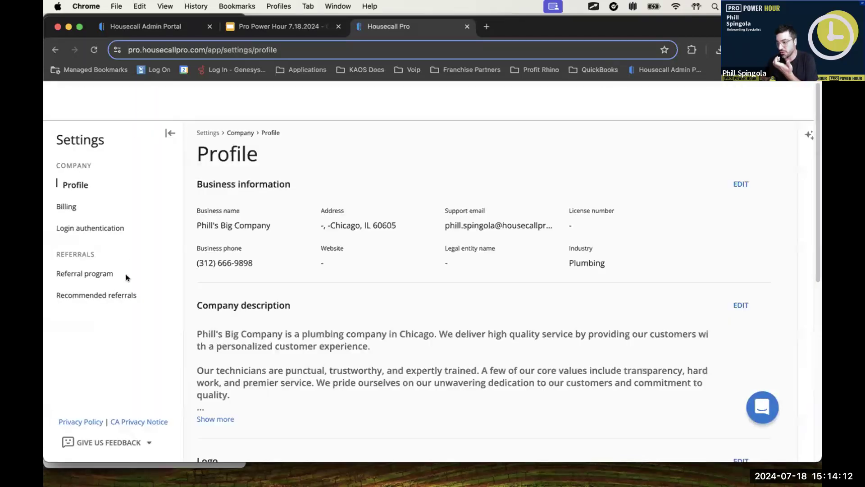
Step: Open the available pricing forms page in the online booking settings
scroll(107, 355, down, 2)
scroll(107, 356, down, 5)
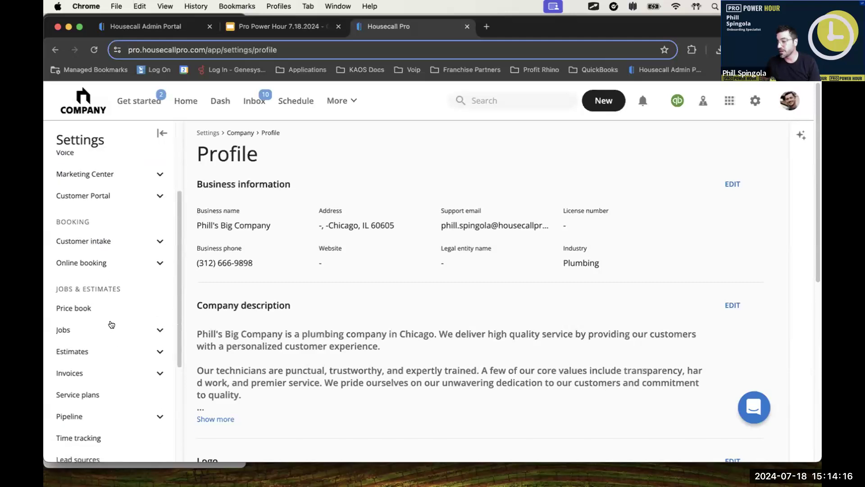
scroll(115, 315, up, 6)
scroll(112, 316, down, 2)
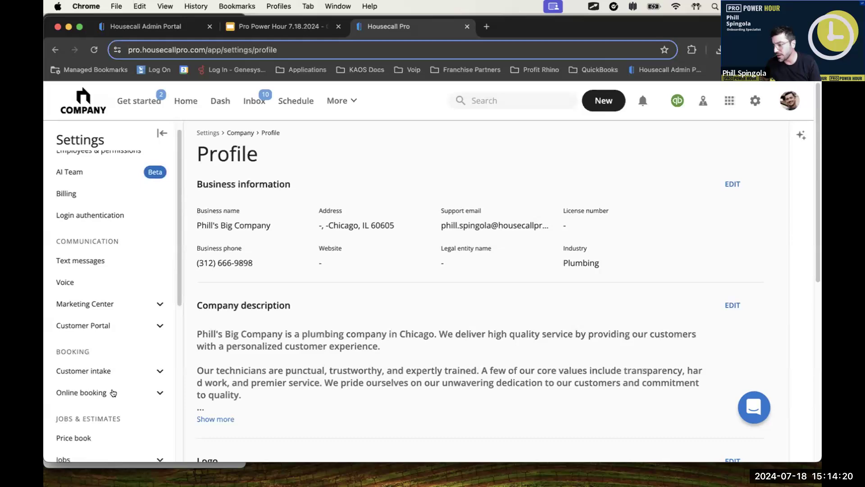
click(110, 392)
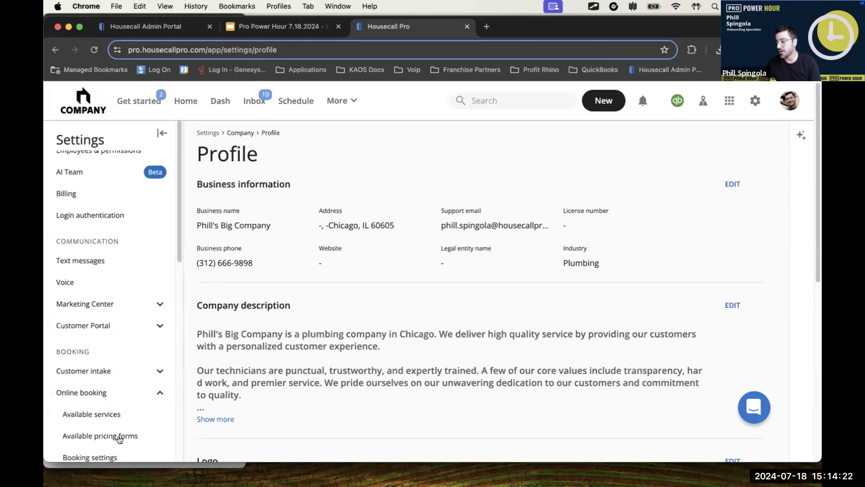
click(119, 436)
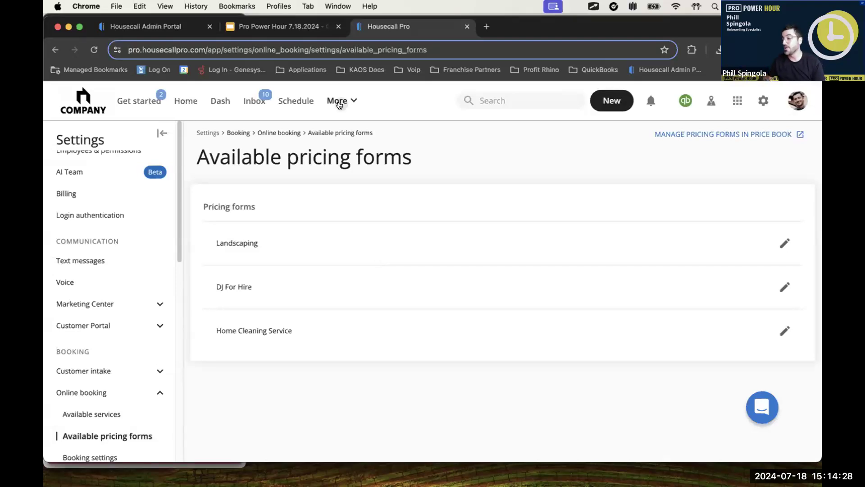
Step: Open the list of pricing forms in the price book and look through the existing forms
click(339, 103)
click(364, 233)
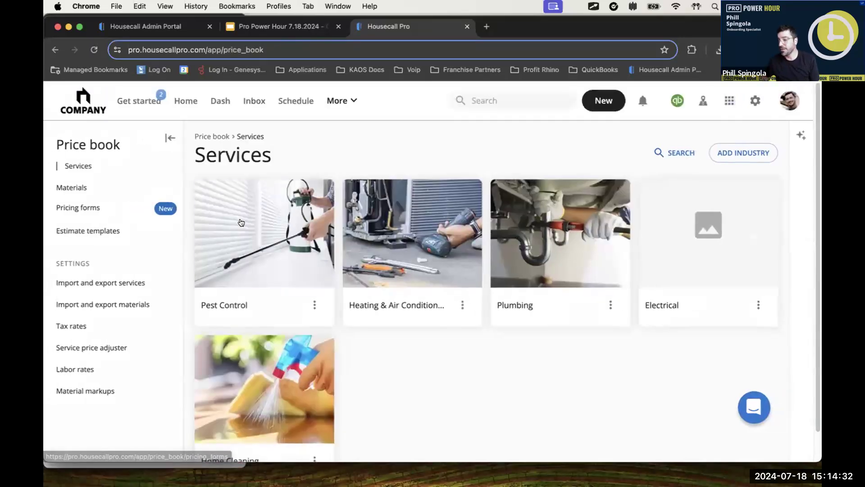
key(ctrl+alt+Tab)
drag(230, 215, 113, 208)
key(Escape)
click(74, 208)
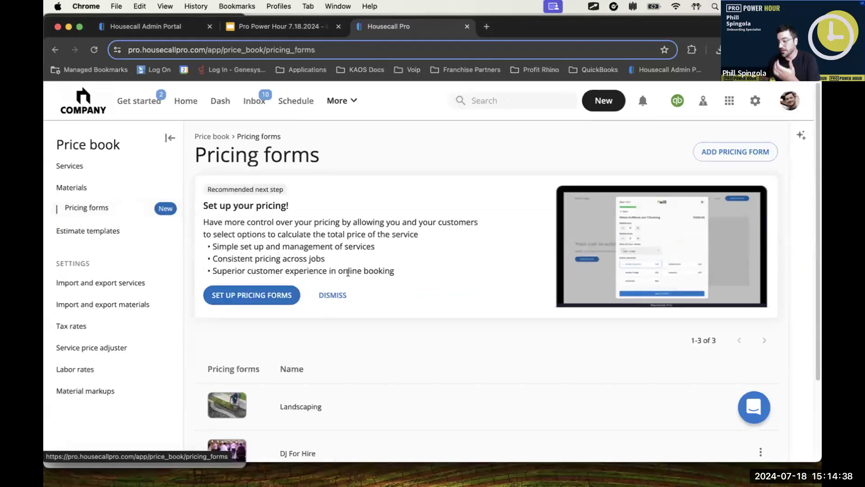
scroll(428, 297, down, 2)
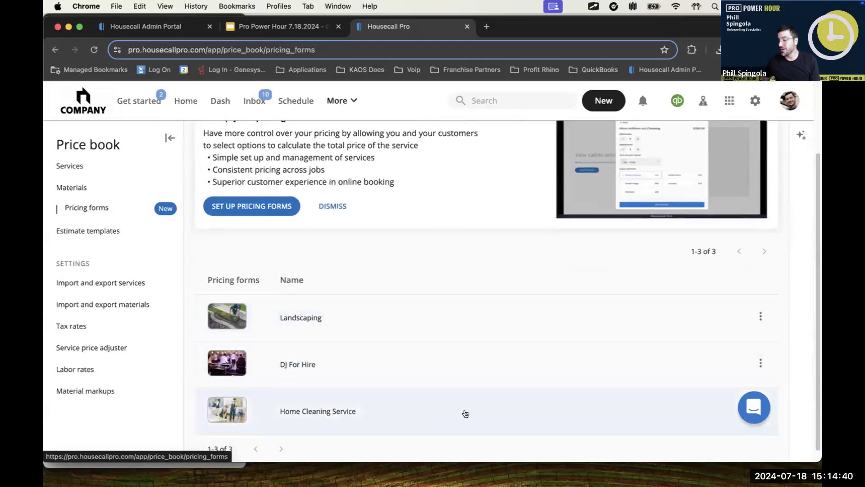
scroll(595, 252, up, 2)
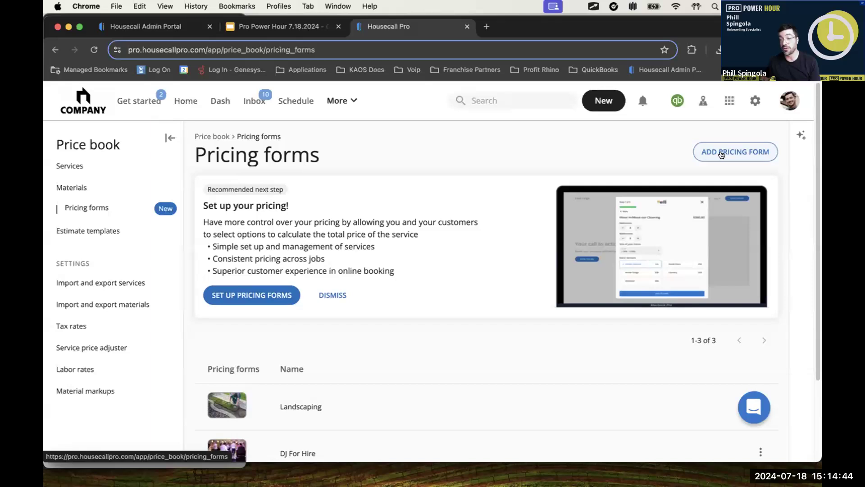
Step: Start a new pricing form named "Service X" with the description "ABCD 1234"
click(721, 154)
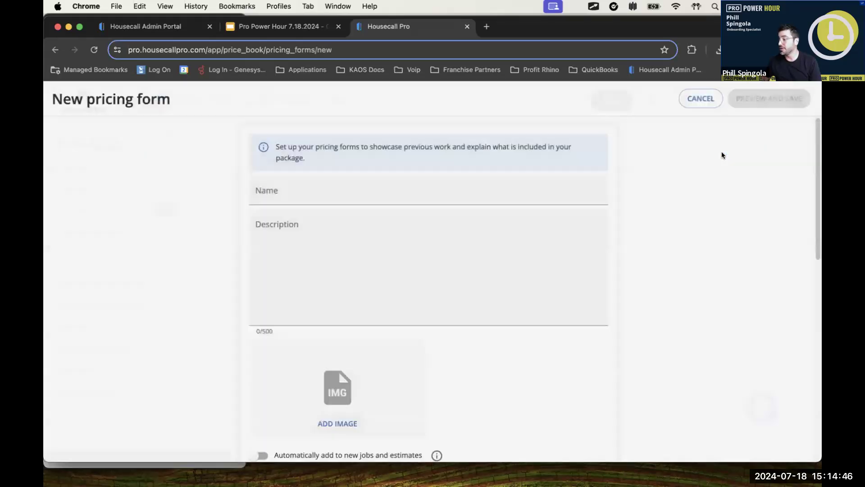
click(481, 190)
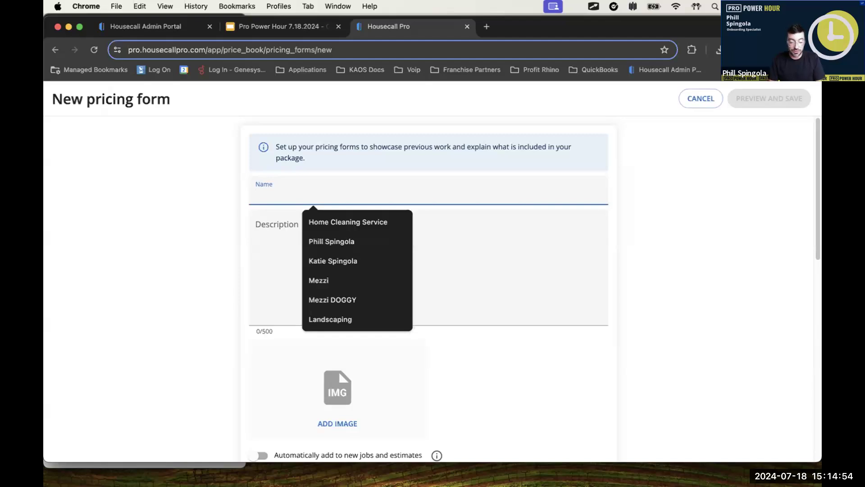
text(Service X)
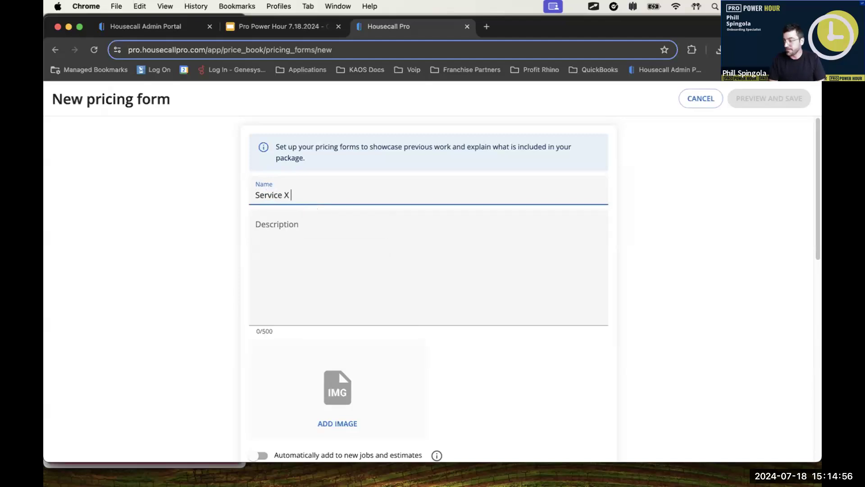
click(409, 251)
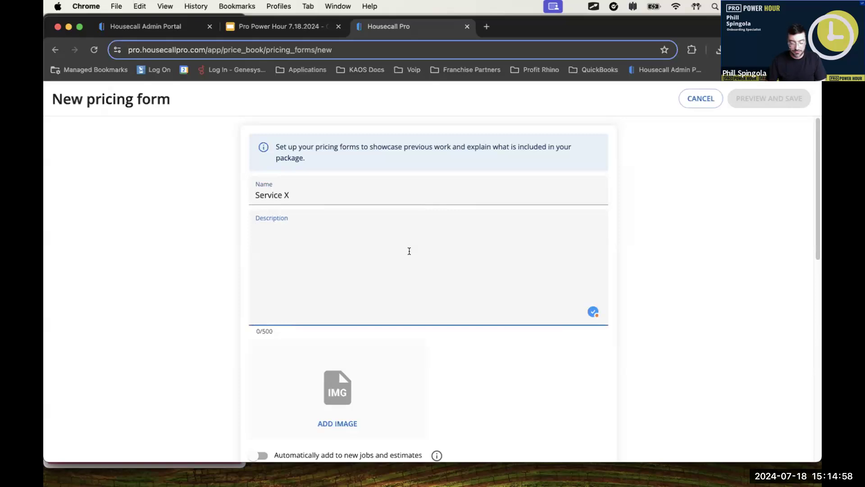
text(ABCD )
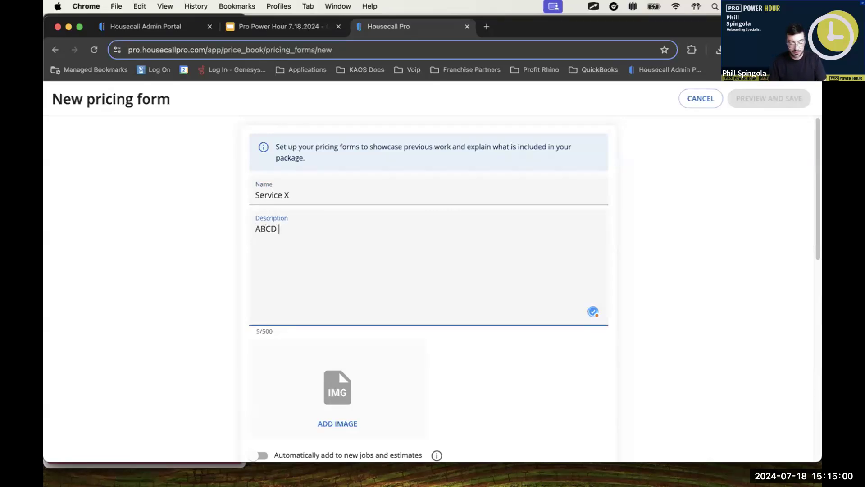
text(1234)
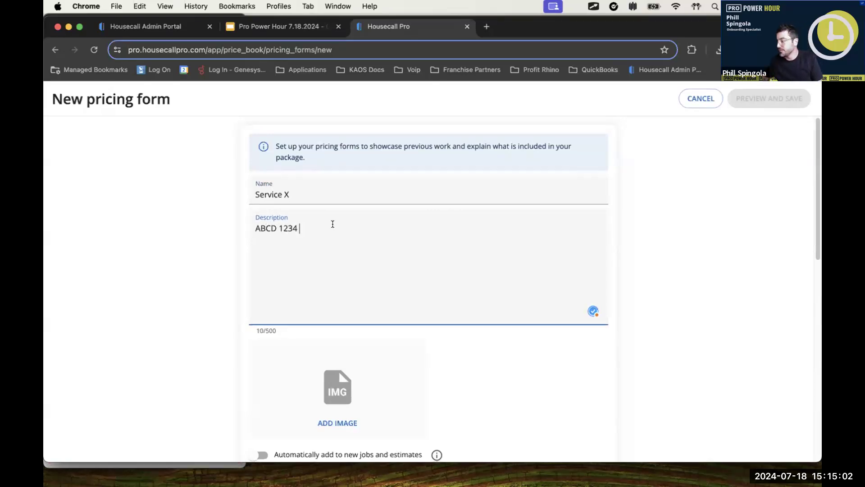
Step: Review the new form's image, automatic addition to jobs and estimates, and taxable options
scroll(382, 304, down, 2)
drag(588, 343, 409, 343)
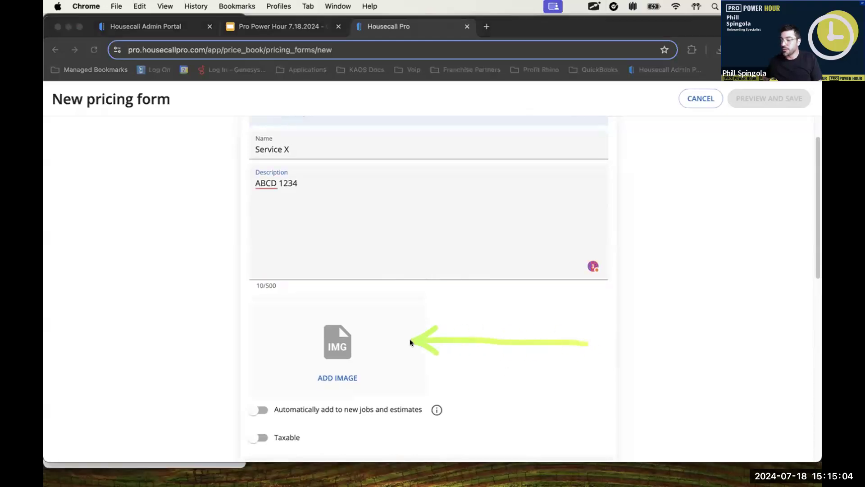
scroll(508, 332, down, 3)
drag(576, 329, 422, 323)
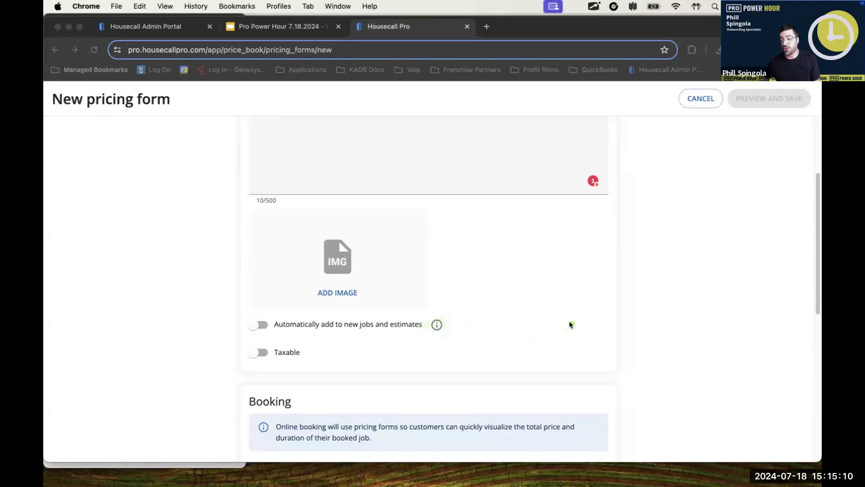
drag(484, 354, 292, 355)
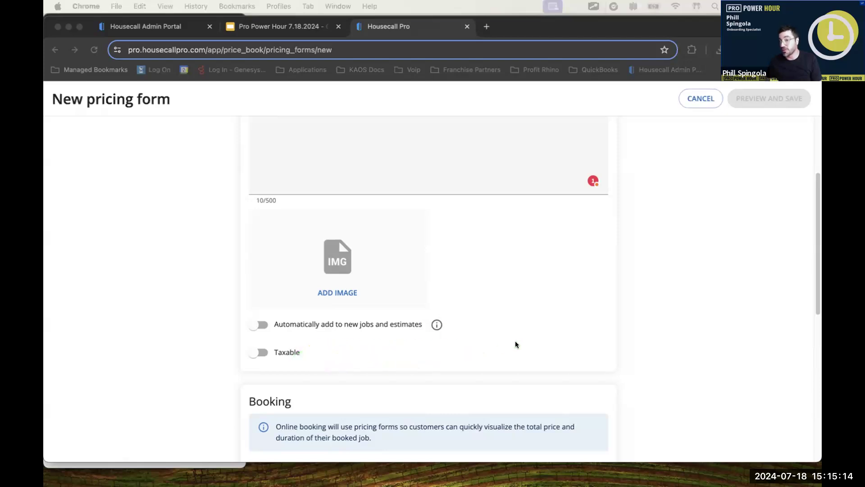
Step: Enable showing the form in online booking and set its duration to 4 hours
scroll(517, 341, down, 3)
scroll(518, 340, down, 5)
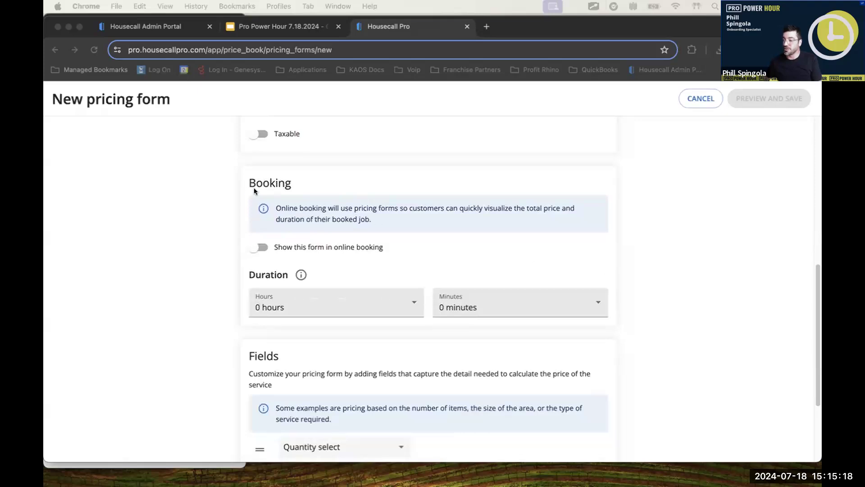
click(257, 247)
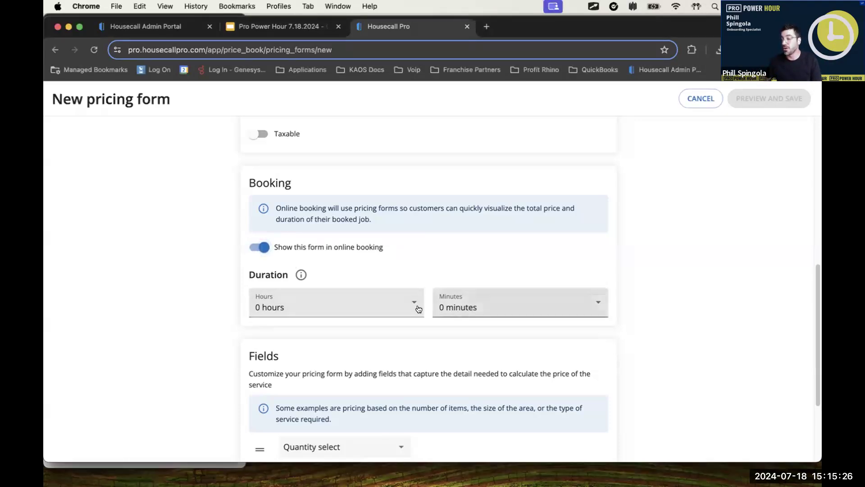
click(375, 308)
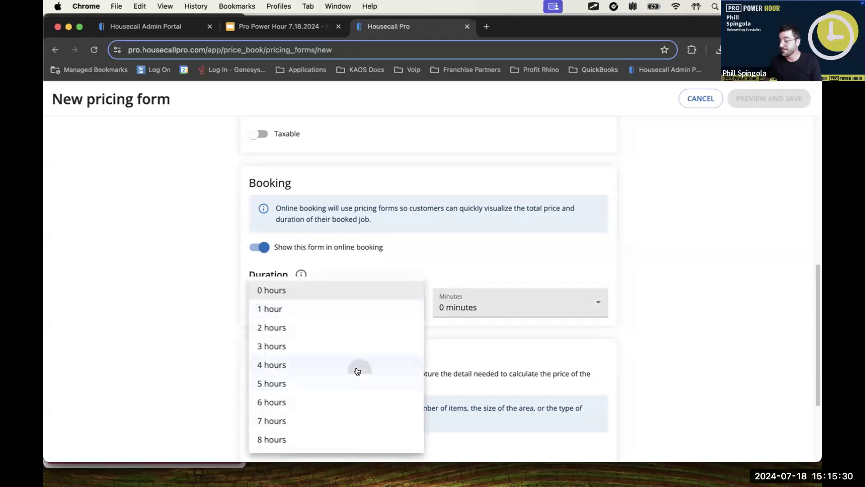
click(399, 363)
Step: Set up the first pricing field as a quantity select named "Bedrooms" priced at $100.00
scroll(494, 346, down, 5)
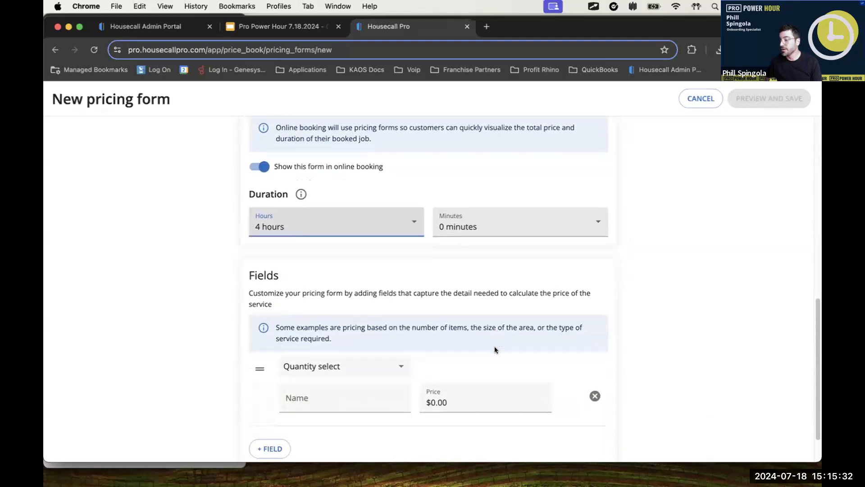
scroll(495, 346, down, 1)
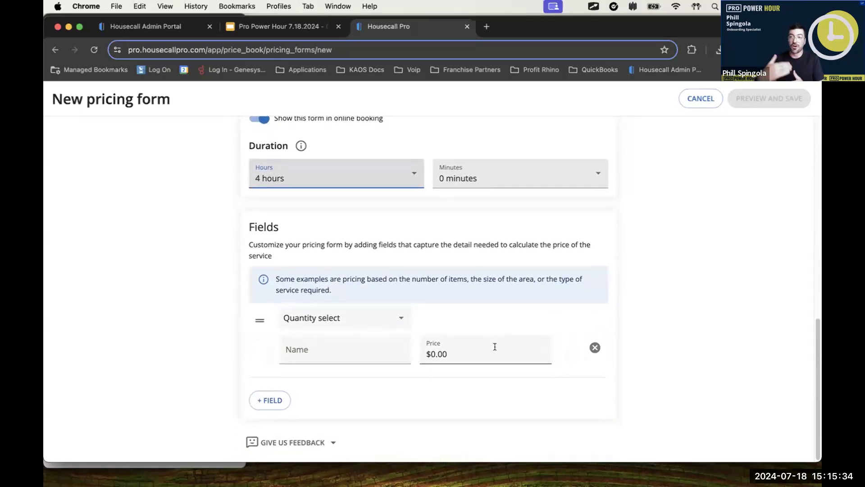
click(370, 318)
click(371, 315)
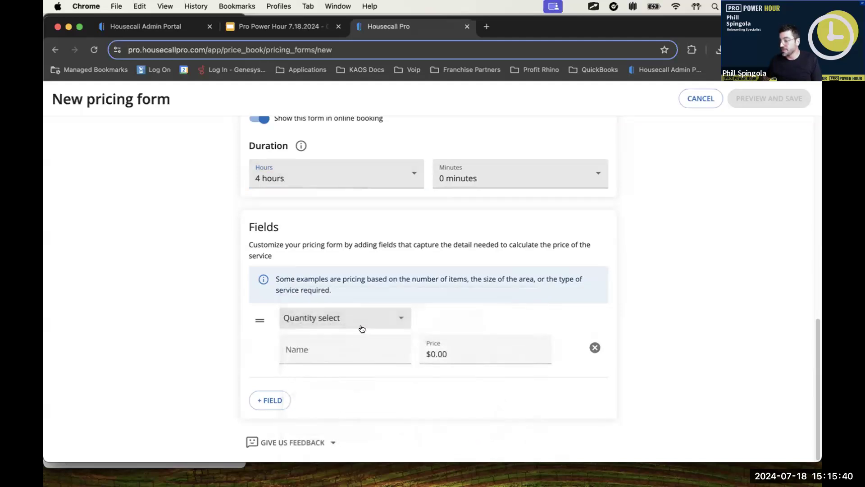
click(347, 350)
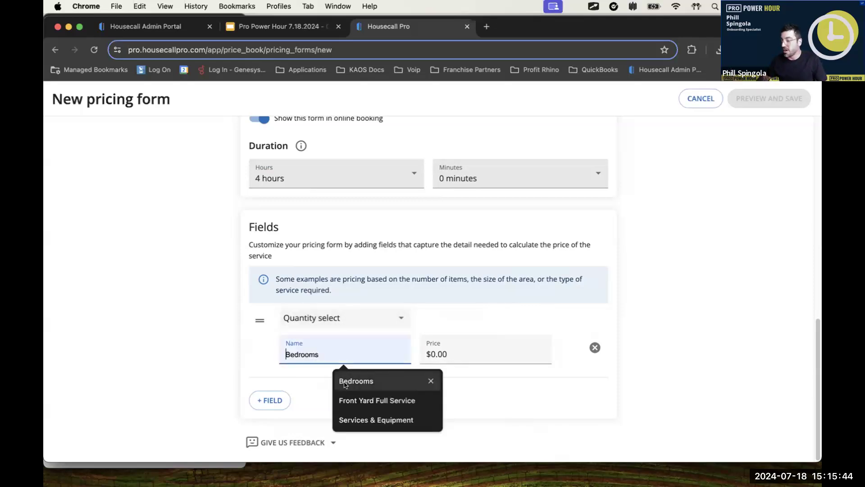
click(359, 381)
click(421, 347)
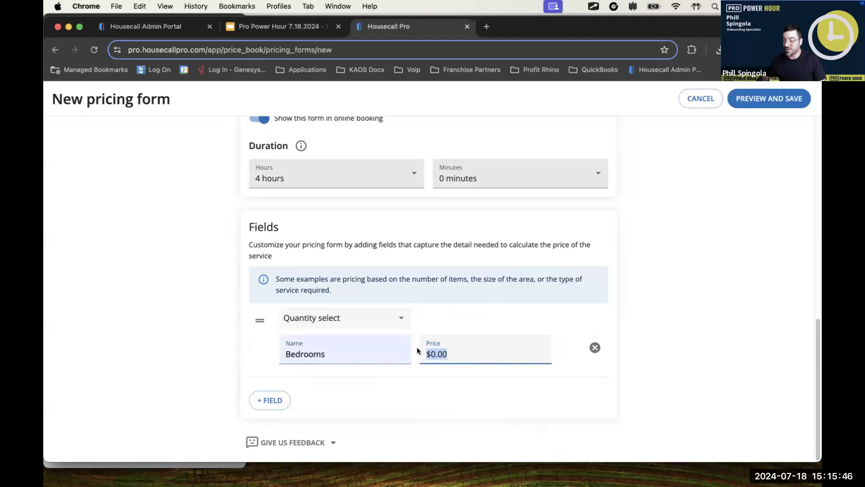
text(100)
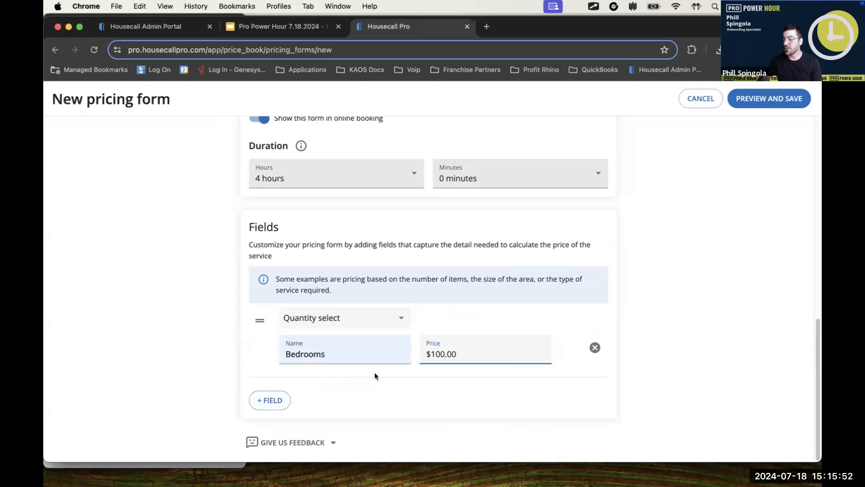
Step: Add a second pricing field of type Numerical range named "Square footage of the house"
click(280, 398)
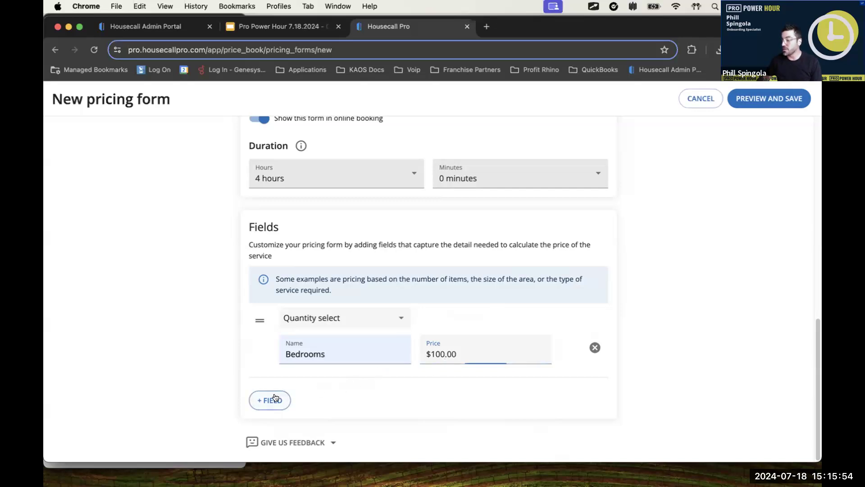
scroll(463, 388, down, 1)
scroll(463, 388, down, 2)
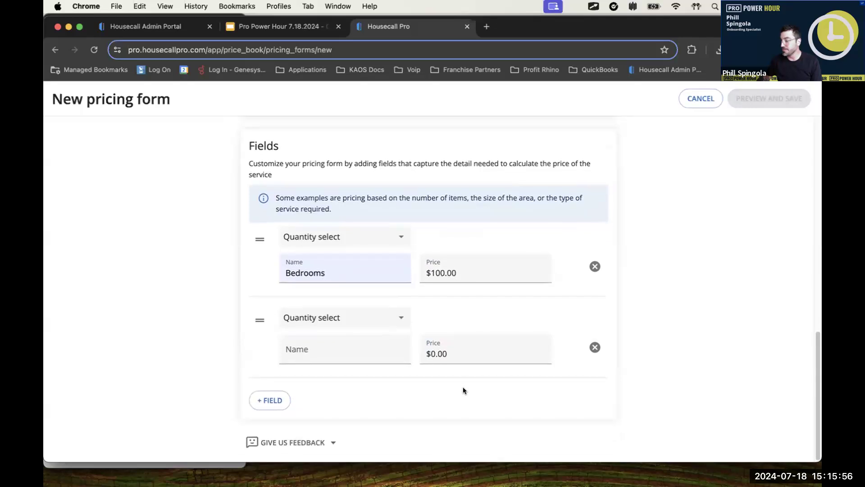
click(335, 318)
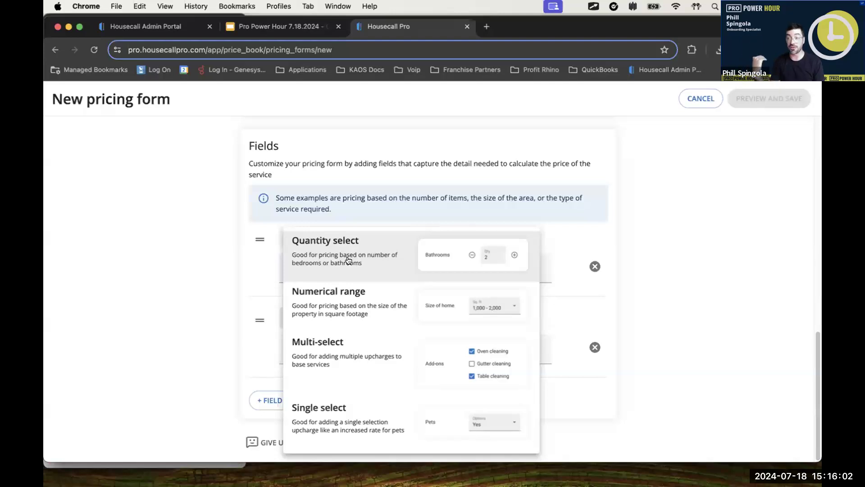
click(344, 303)
scroll(469, 334, down, 1)
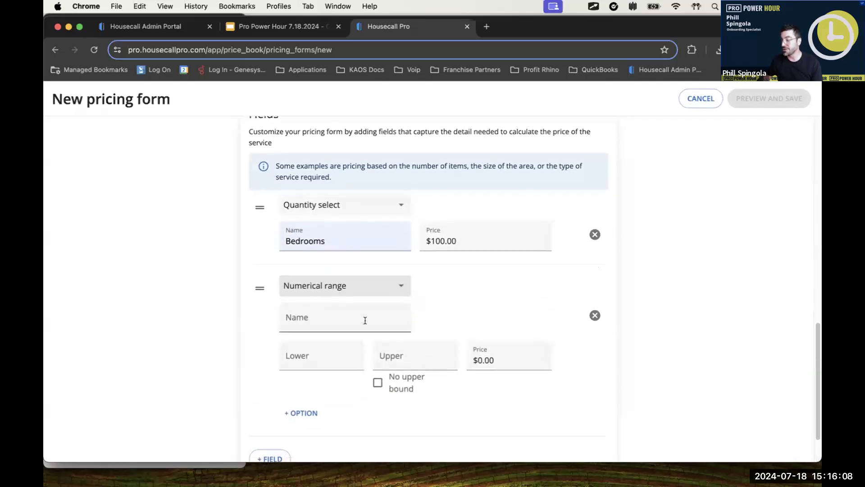
click(365, 320)
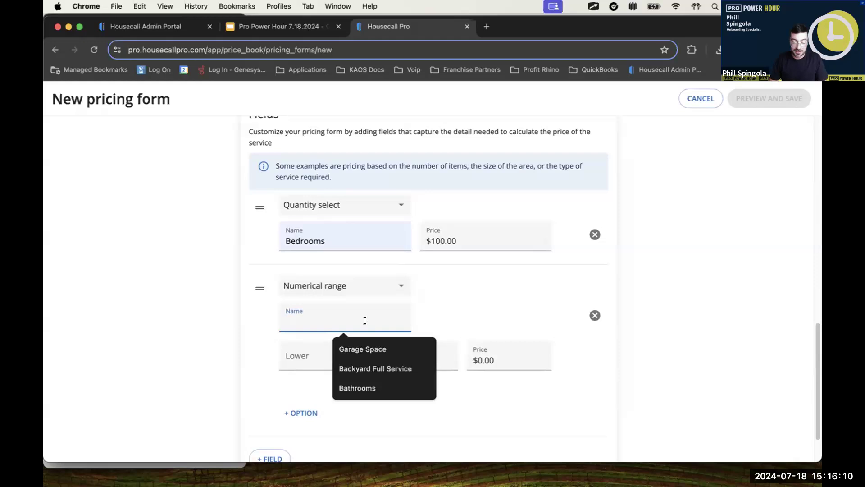
text(S)
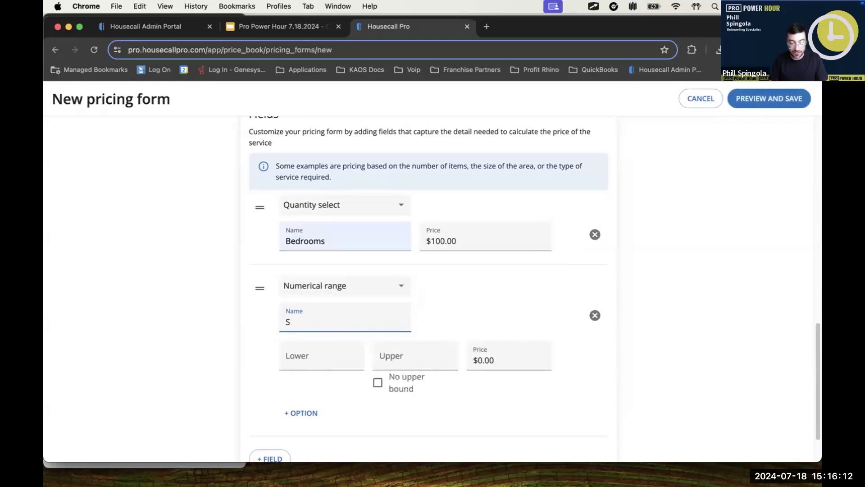
text(quare footage of the house)
key(Tab)
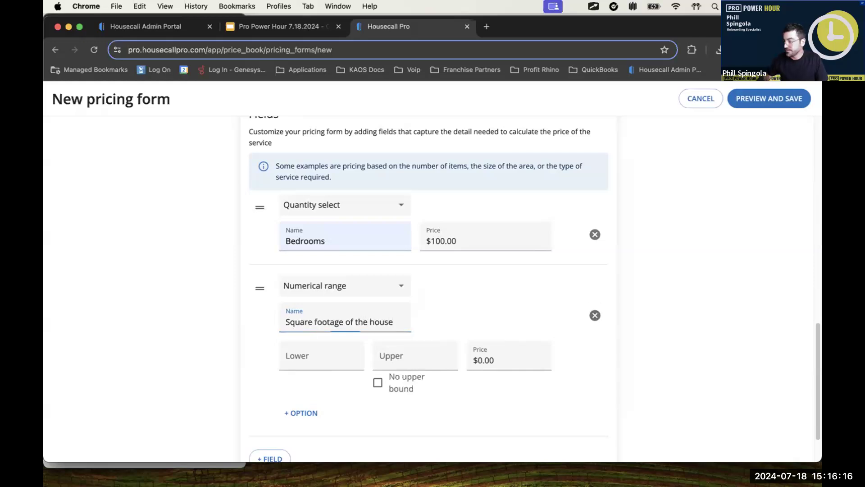
Step: Set the first square-footage range from 50 to 1,000, priced at $300.00
click(323, 357)
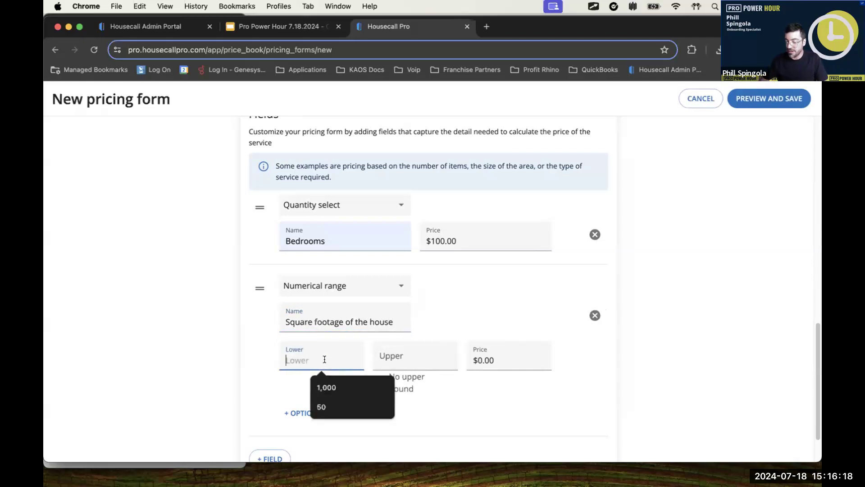
click(322, 406)
click(379, 353)
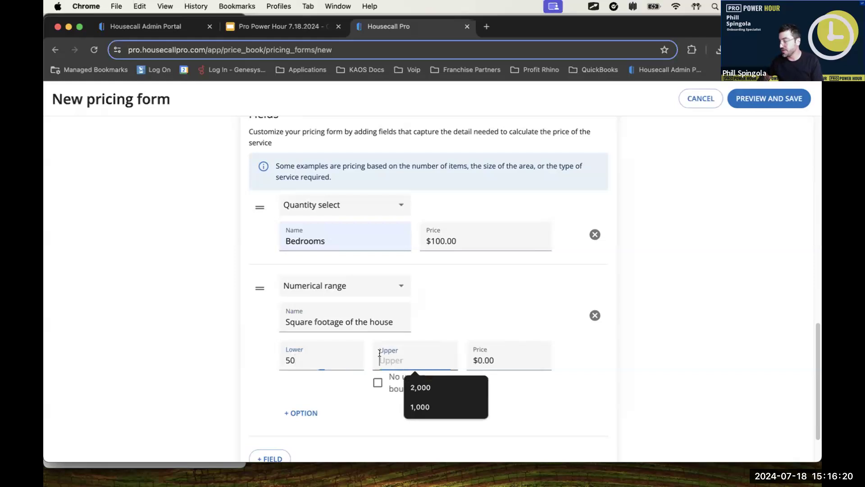
text(1000)
click(520, 354)
text(300)
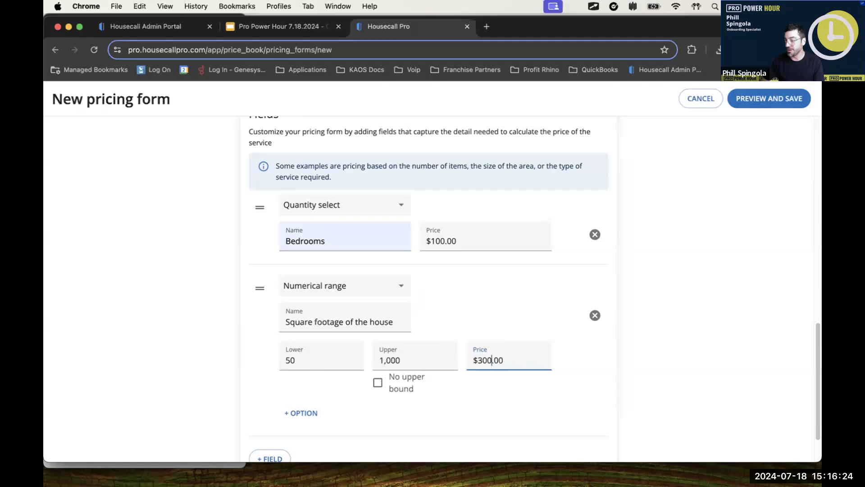
Step: Add a second square-footage range with an upper bound of 2,000, priced at $450.00
click(306, 413)
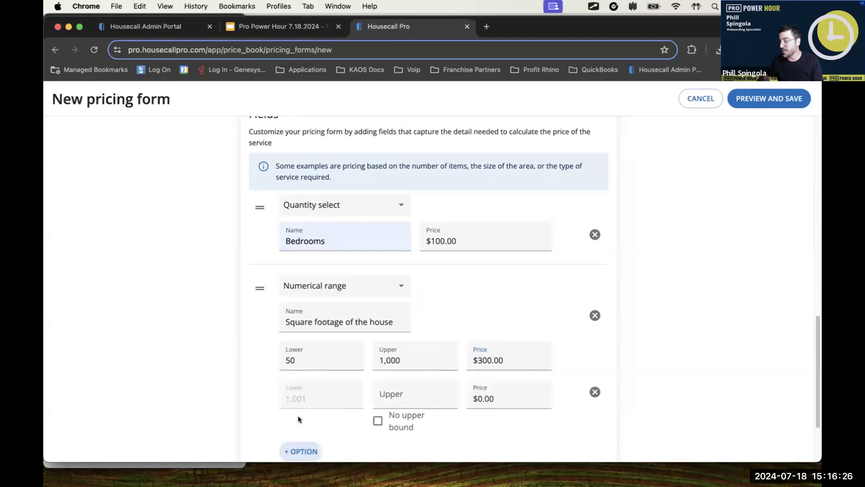
click(383, 395)
text(2,000)
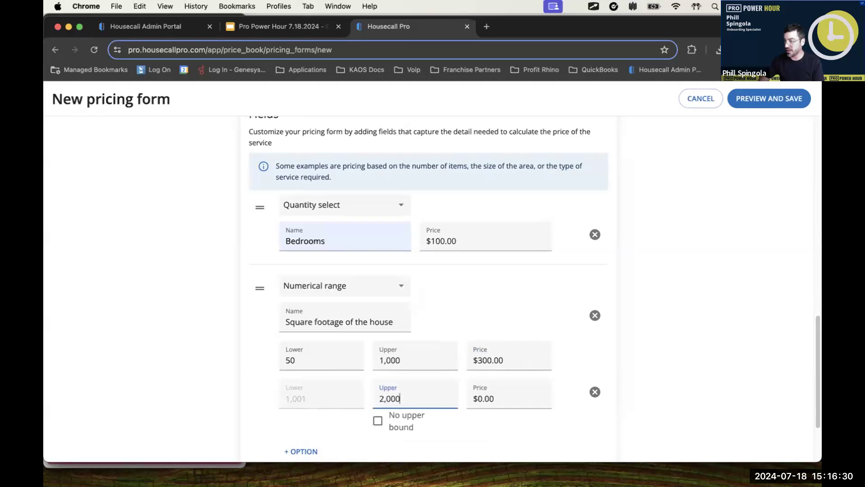
click(492, 397)
text(450)
click(672, 352)
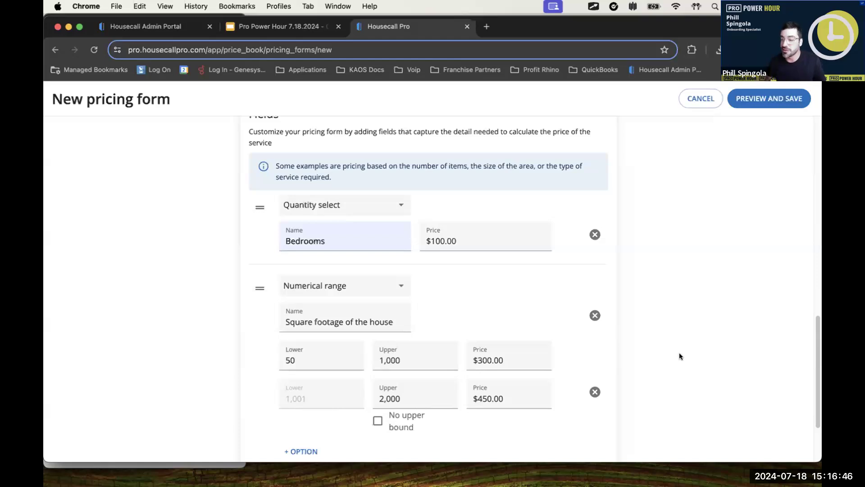
Step: Add a third pricing field of type Multi-select named "Options"
scroll(615, 325, down, 4)
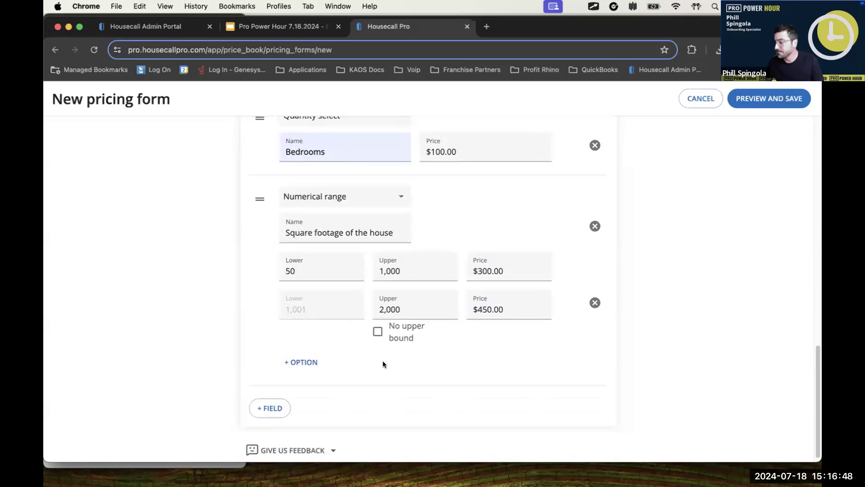
click(277, 401)
scroll(437, 365, down, 2)
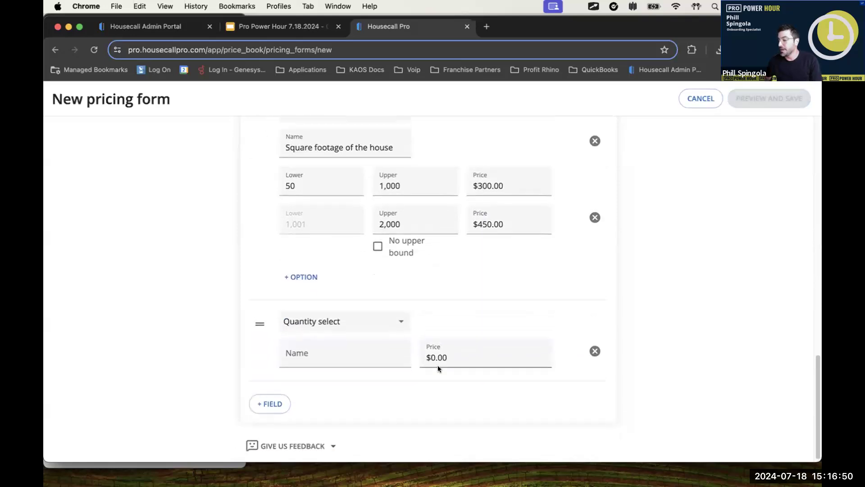
click(365, 320)
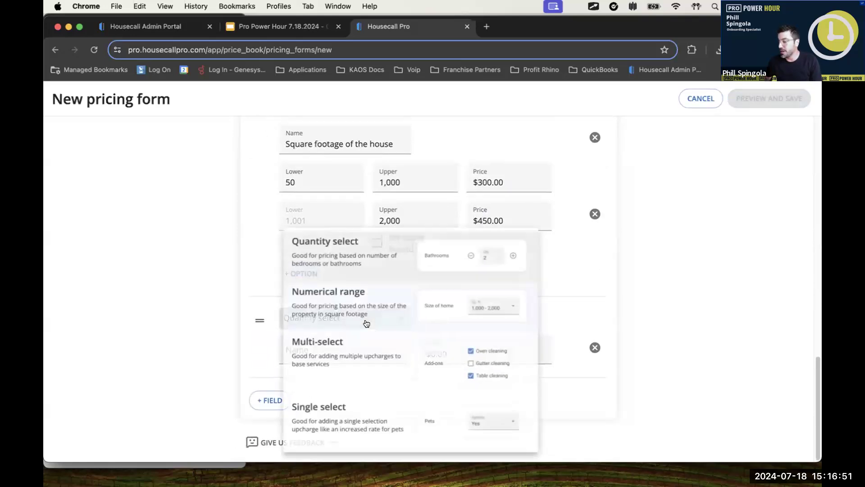
click(392, 370)
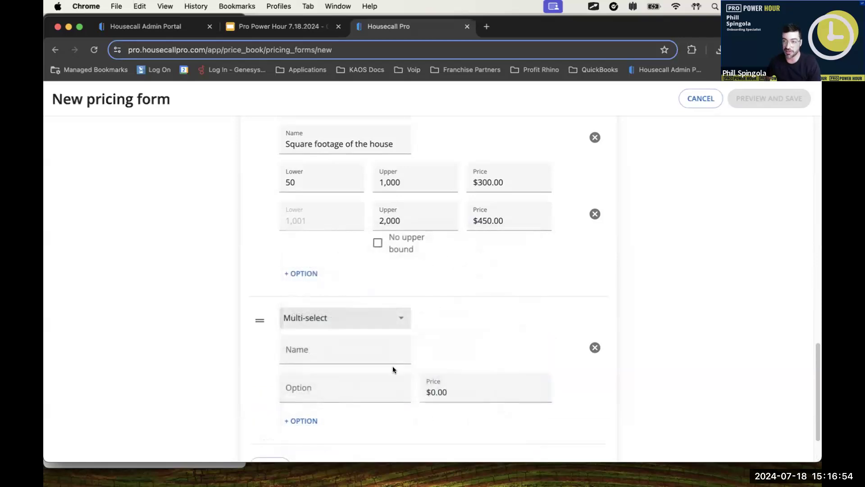
scroll(484, 362, down, 3)
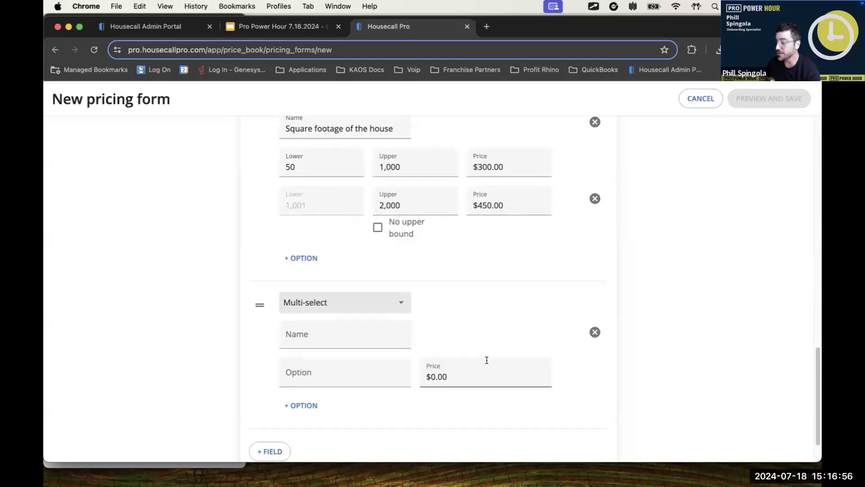
click(352, 284)
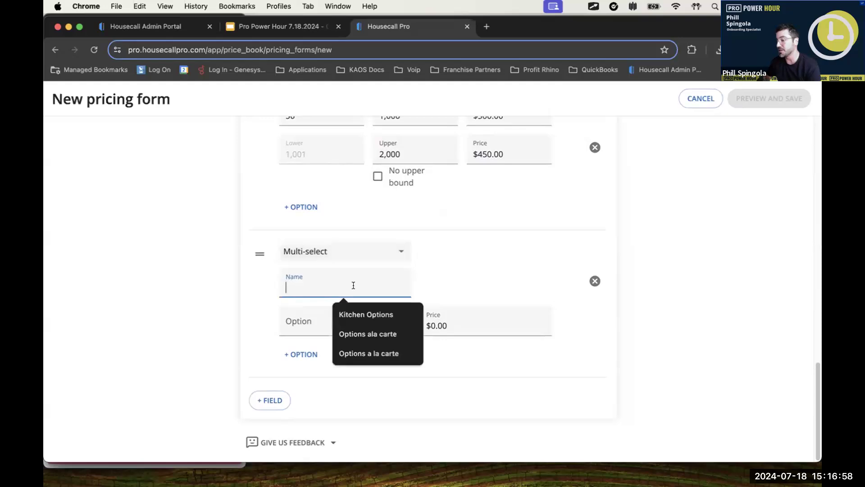
click(368, 332)
drag(361, 287, 318, 285)
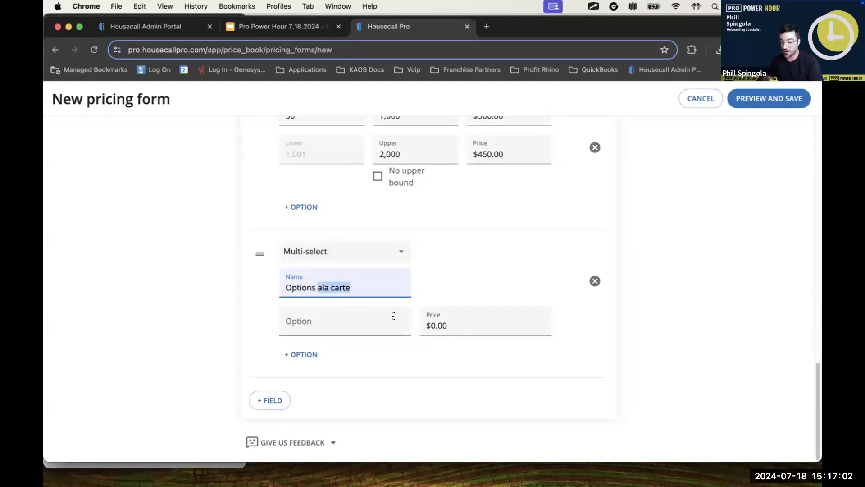
key(BackSpace)
Step: Fill in the first option of the multi-select field as "Clean the fridge" priced at $50.00
click(301, 324)
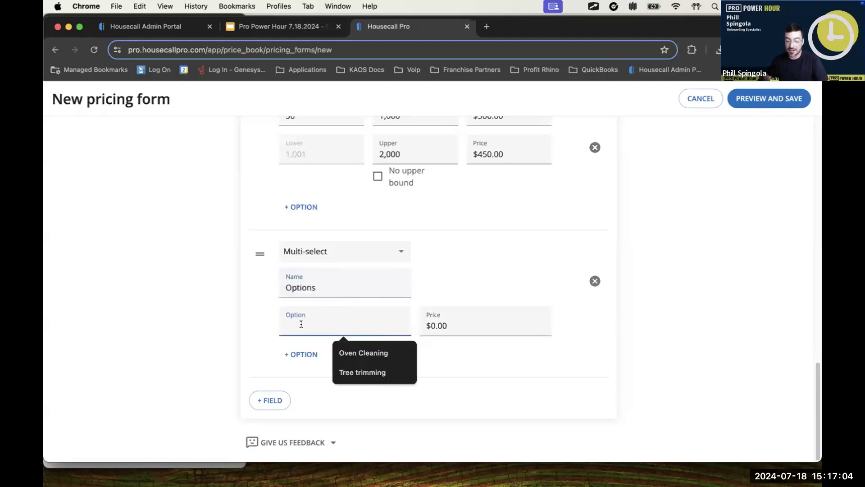
text(Clean the fridge)
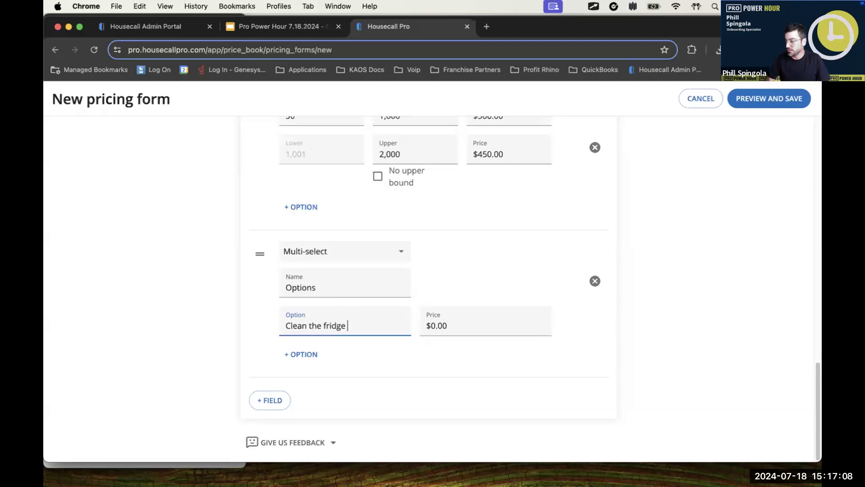
key(Tab)
text(50)
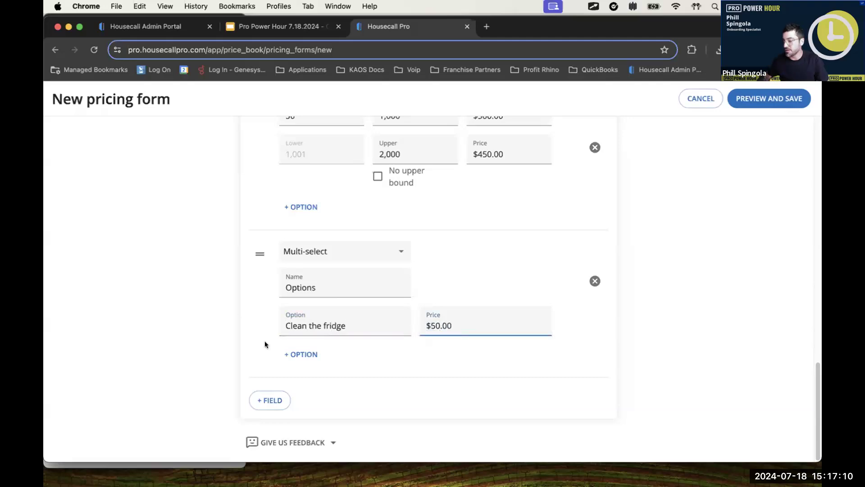
Step: Add a second multi-select option "Clean the oven" priced at $75.00
click(300, 354)
click(291, 351)
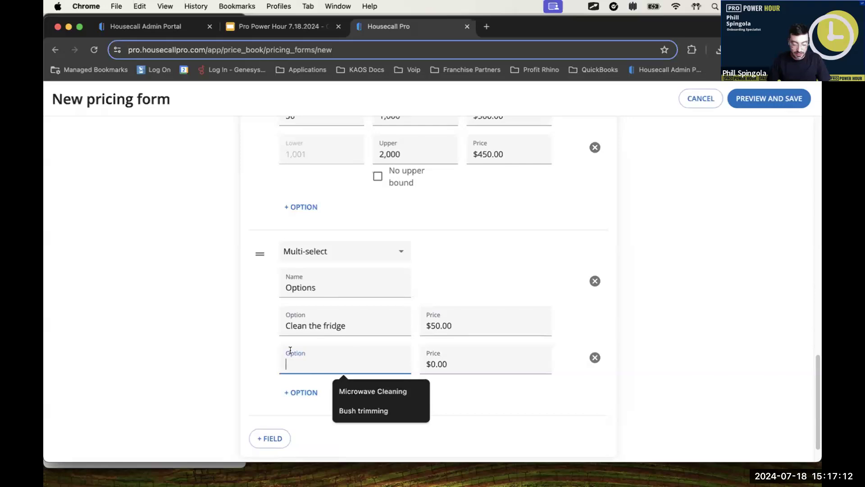
text(Clean the oven)
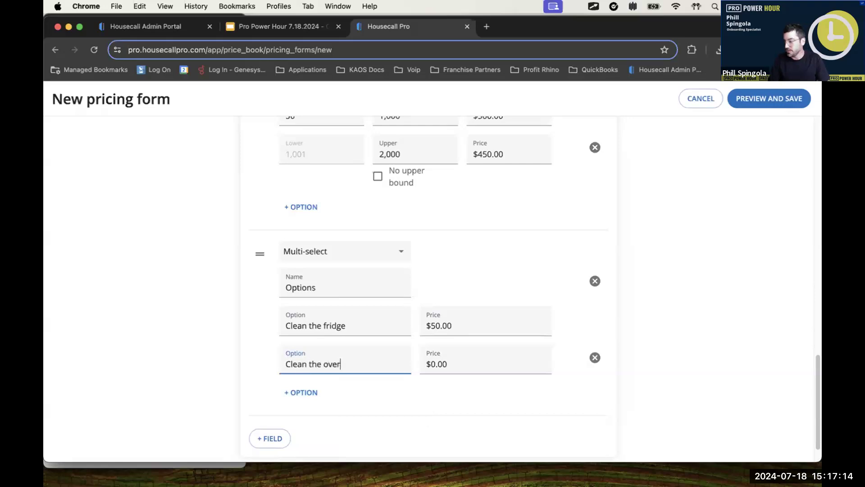
key(Tab)
text(75)
Step: Add a third multi-select option "clean the fridge" priced at $75.00, plus a blank fourth option
click(301, 392)
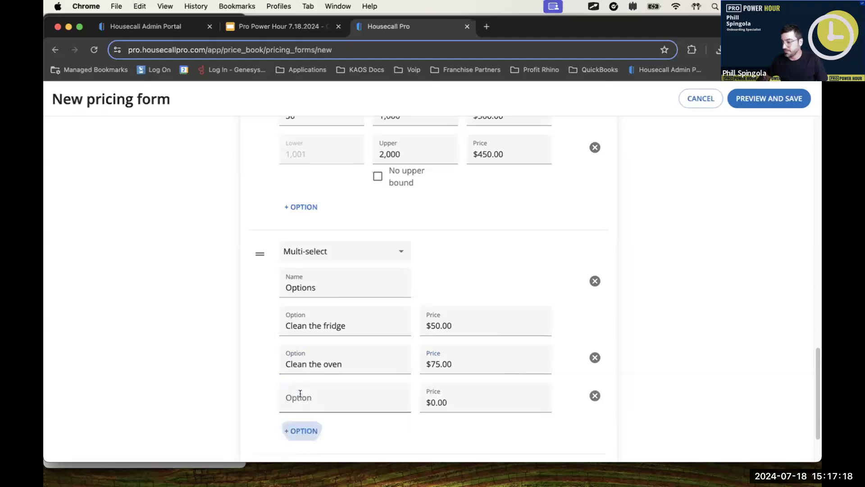
text(R)
key(BackSpace)
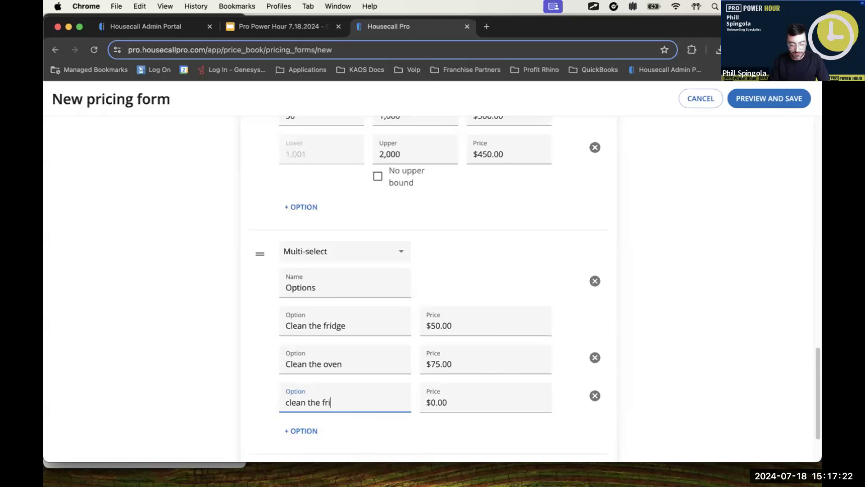
key(Tab)
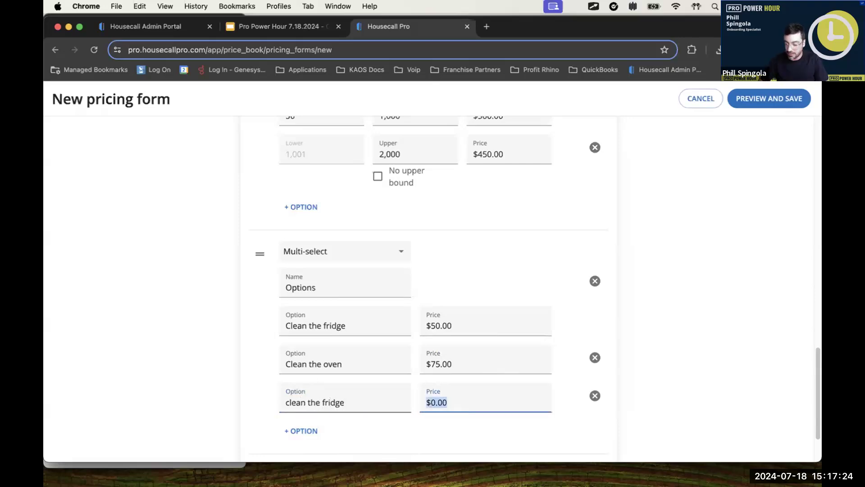
text(75)
click(531, 265)
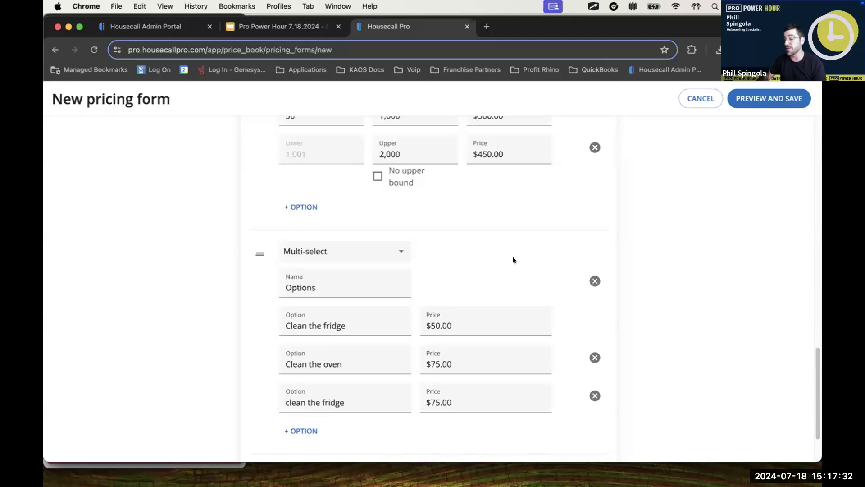
scroll(481, 288, down, 1)
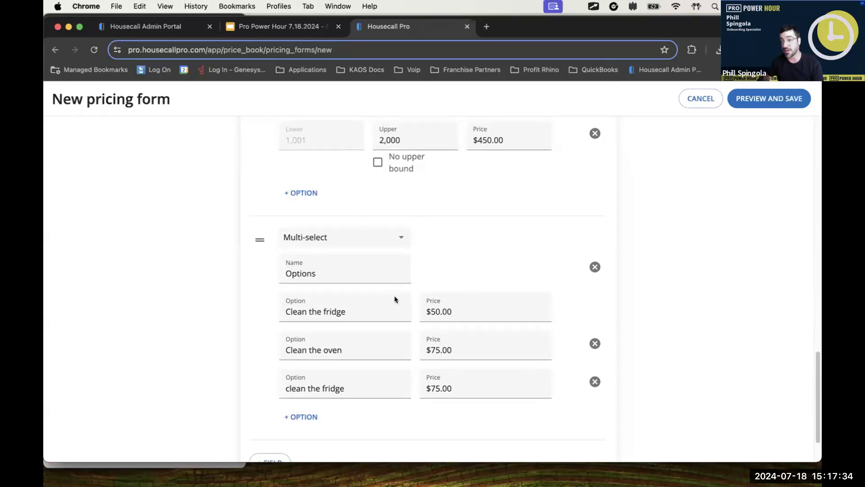
click(302, 416)
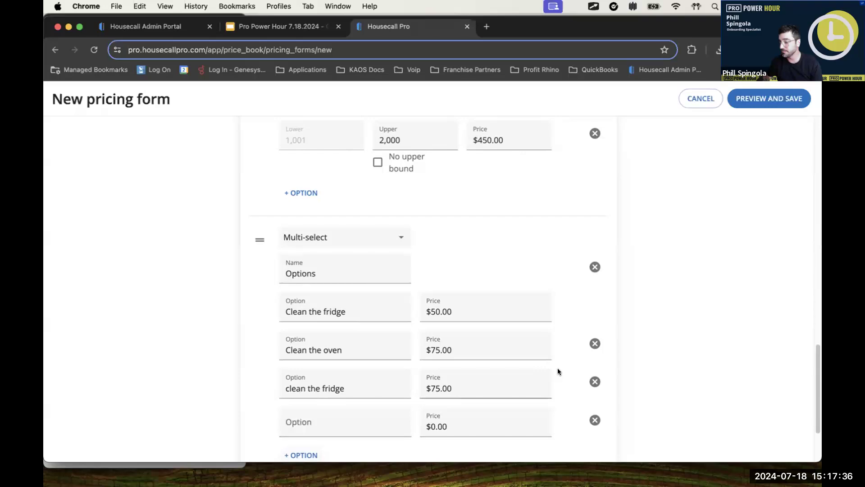
Step: Add a fourth pricing field of type Single select named "Pets"
scroll(495, 387, down, 4)
click(276, 398)
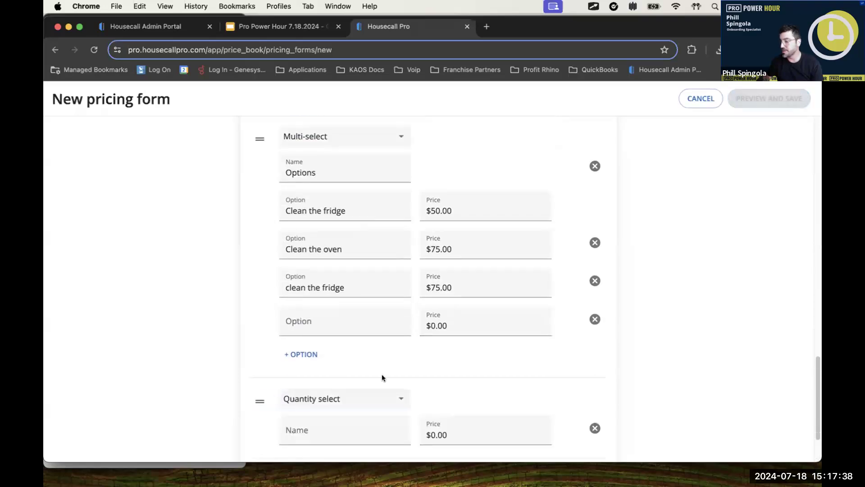
scroll(380, 367, down, 3)
click(367, 318)
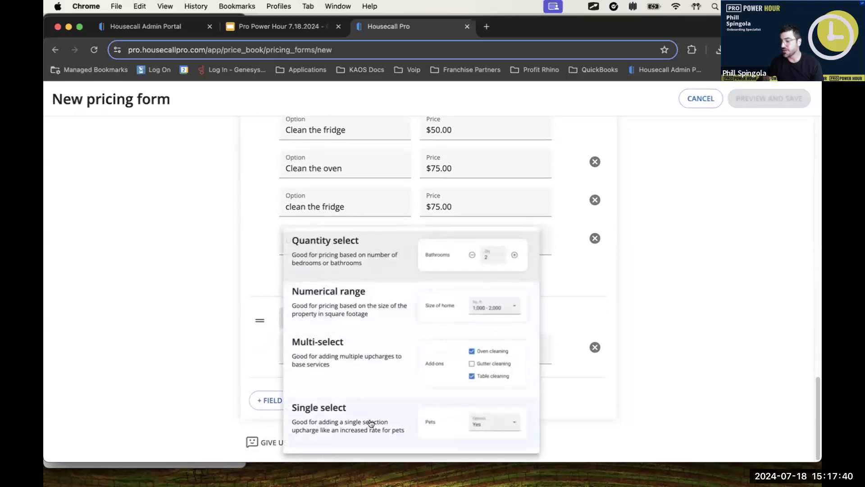
click(370, 422)
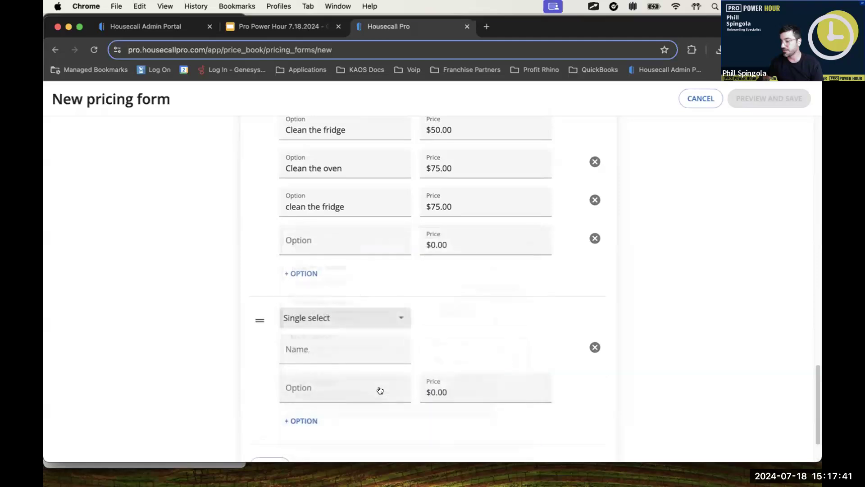
click(326, 344)
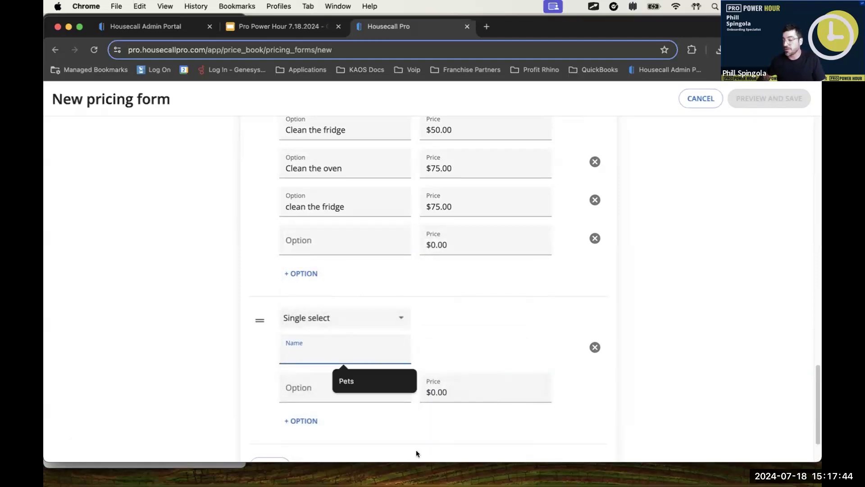
click(345, 380)
Step: Give the Pets field the options "Pets on site" priced at $50.00 and "No pets on site"
click(316, 391)
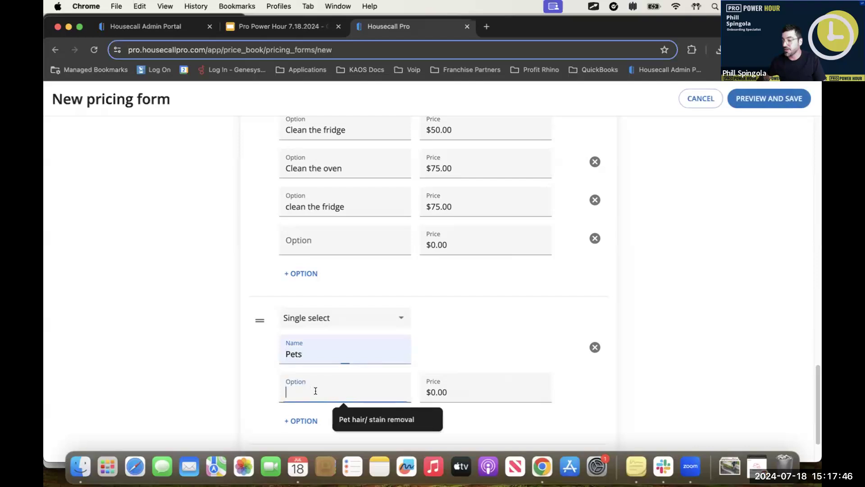
text(Pets on site)
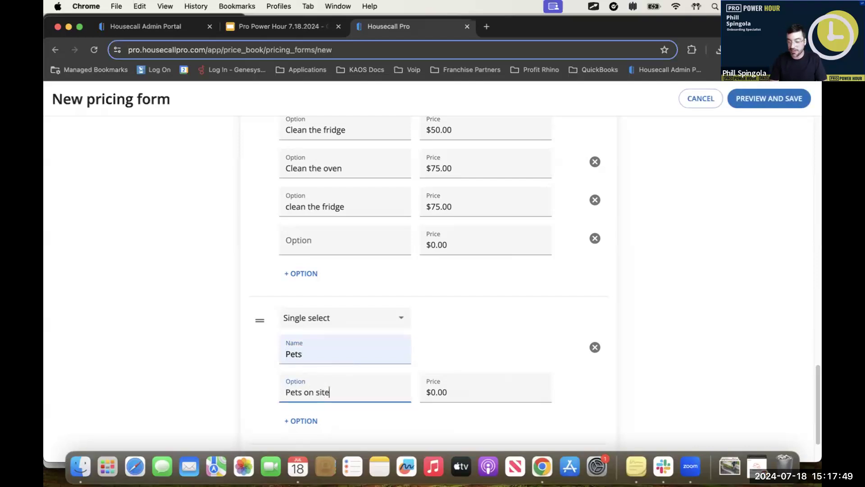
key(Tab)
text(50)
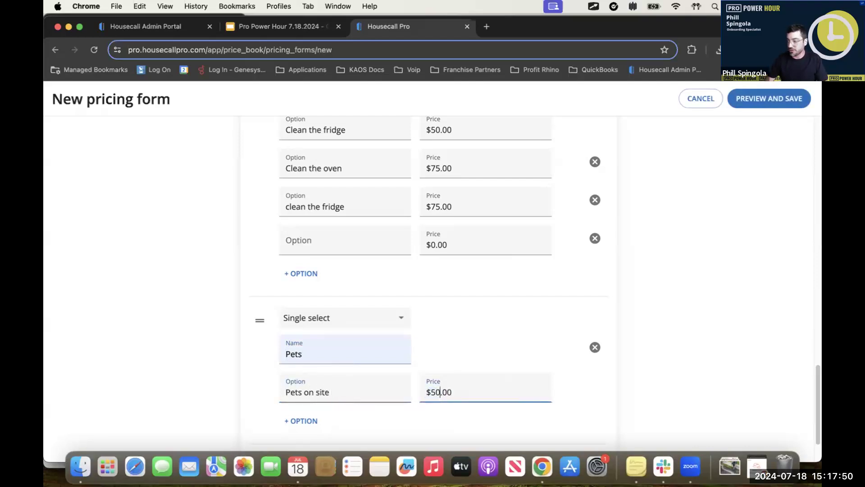
click(301, 421)
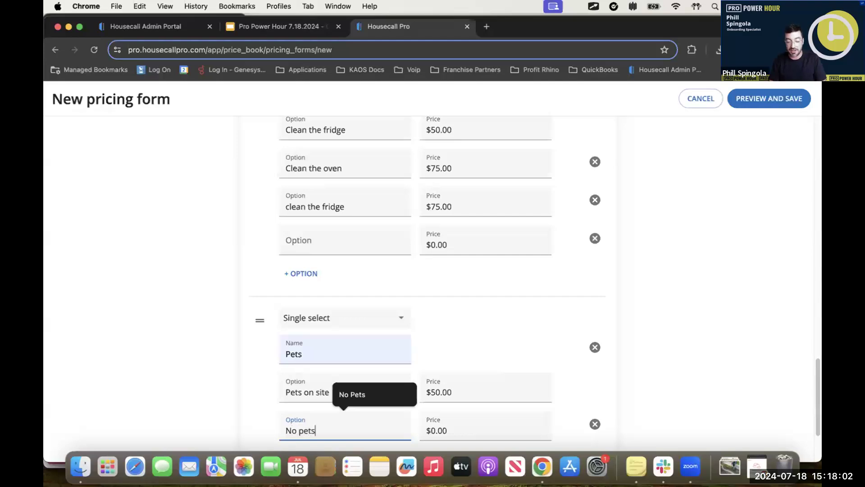
text(on site)
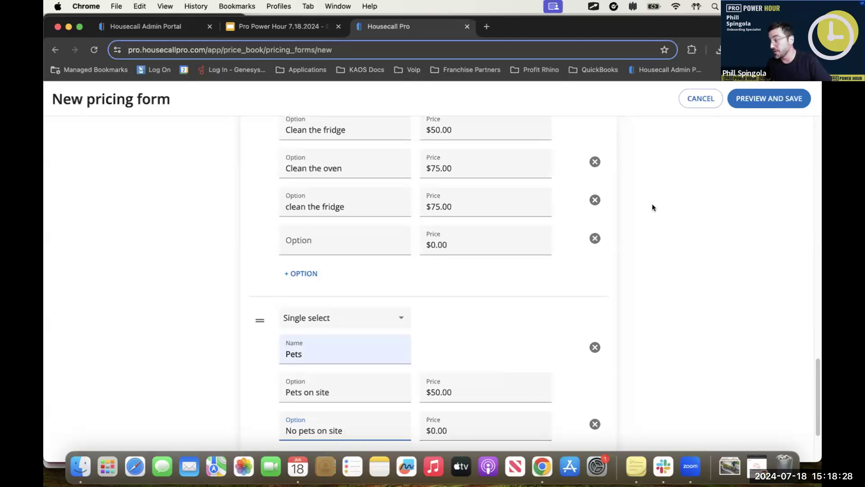
Step: Preview the pricing form and set the Bedrooms quantity to 2
click(742, 98)
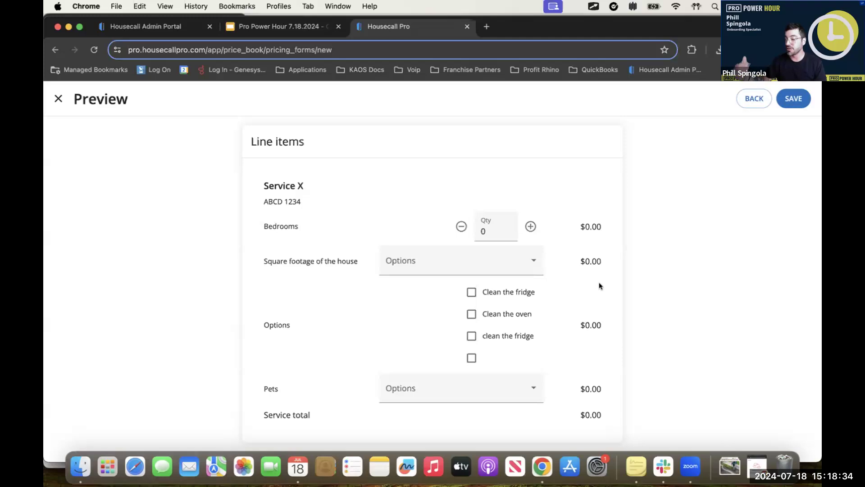
click(531, 226)
click(530, 226)
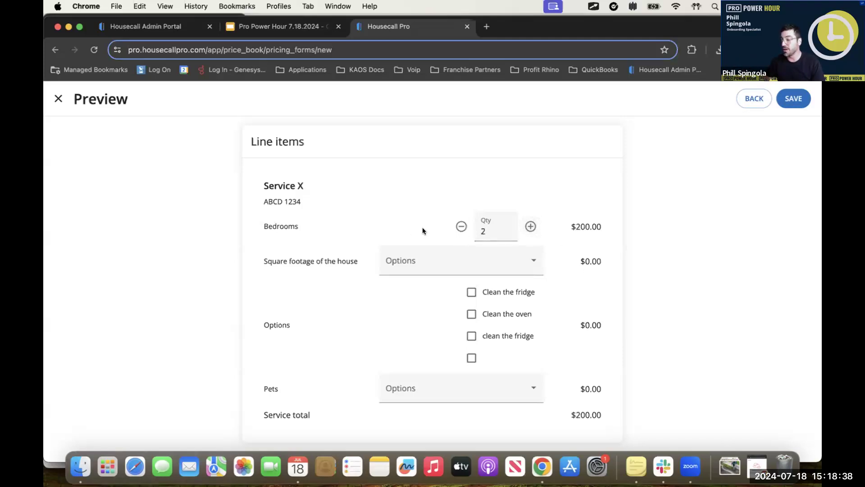
Step: Raise the previewed Bedrooms quantity to 3 and choose 1,001 - 2,000 as the square footage of the house
click(530, 226)
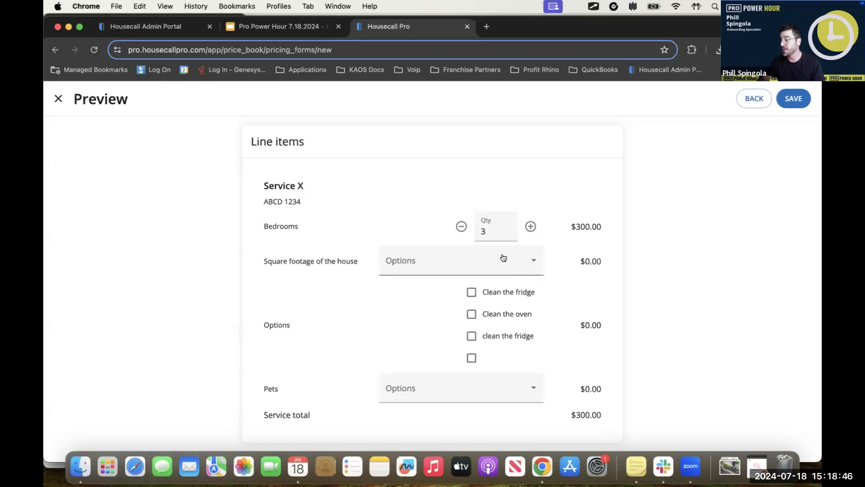
click(485, 261)
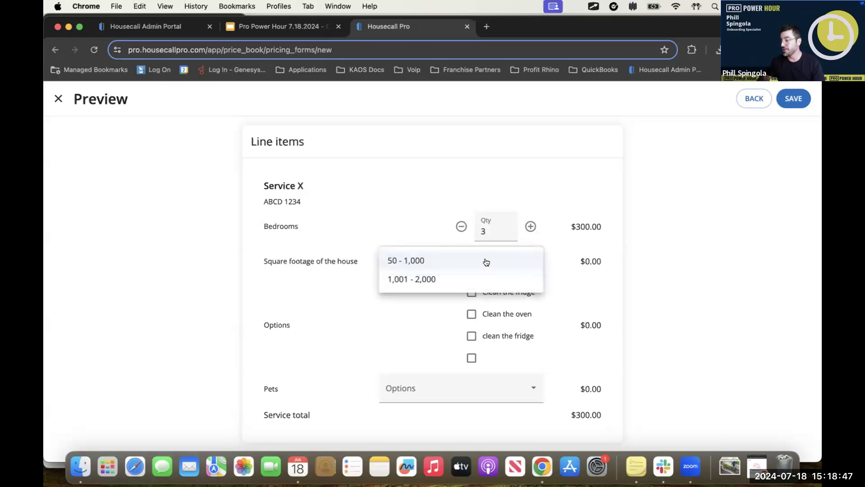
click(469, 280)
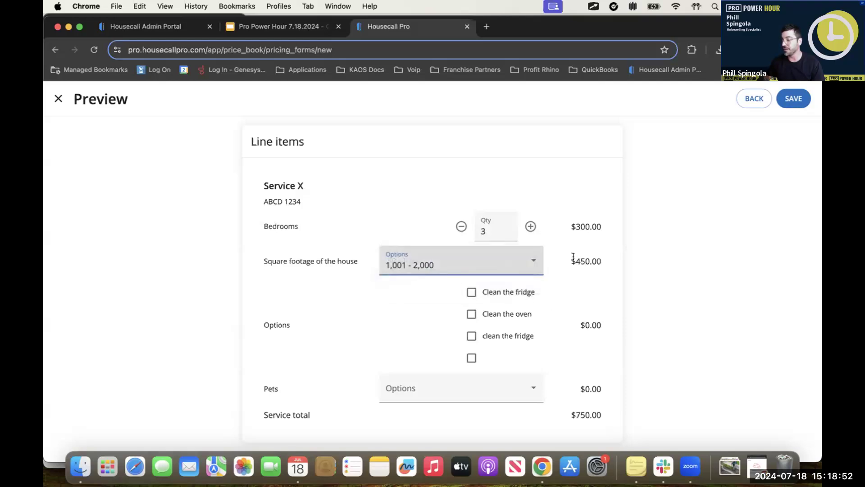
drag(575, 259, 606, 269)
click(628, 331)
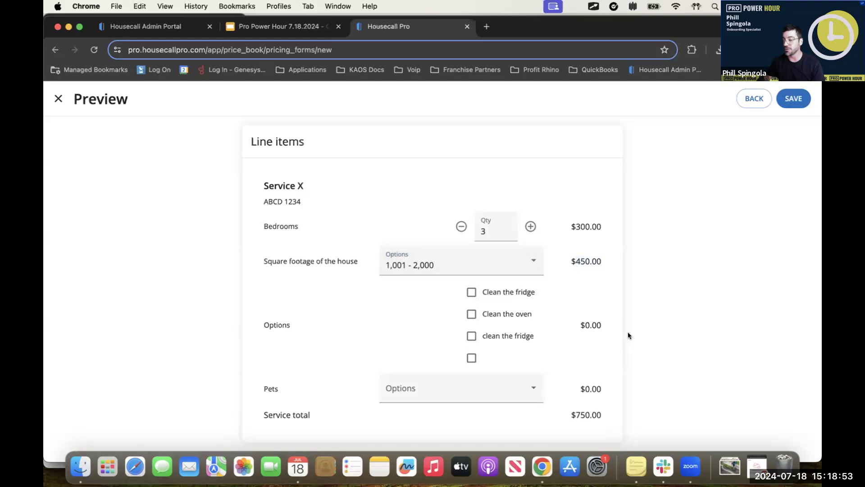
Step: In the form preview, tick both fridge-cleaning options, leave the oven option unticked, and set Pets to "Pets on site"
click(487, 291)
click(489, 314)
click(485, 337)
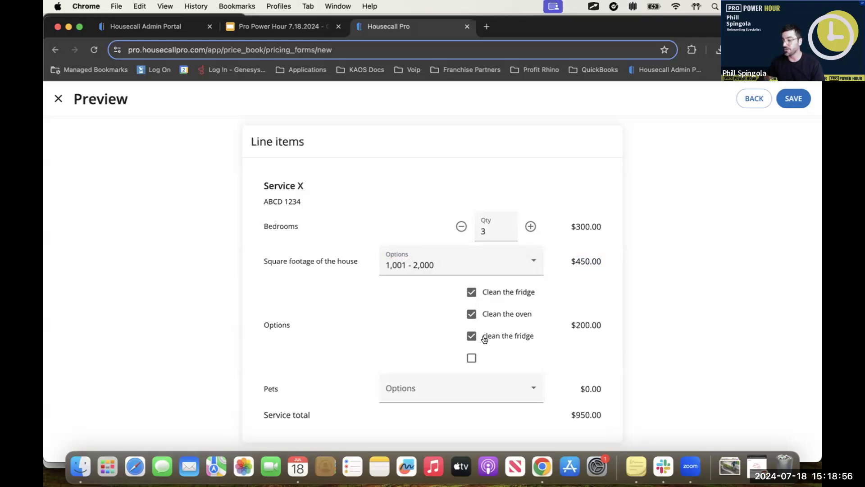
click(492, 313)
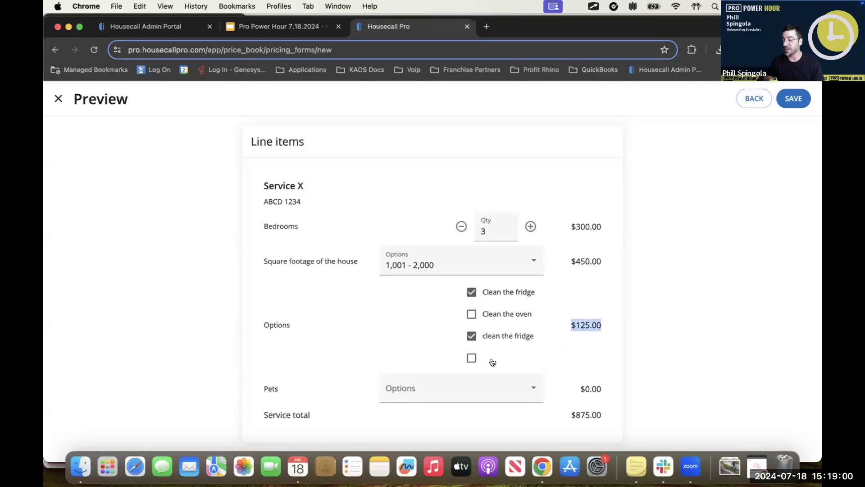
click(499, 347)
click(488, 345)
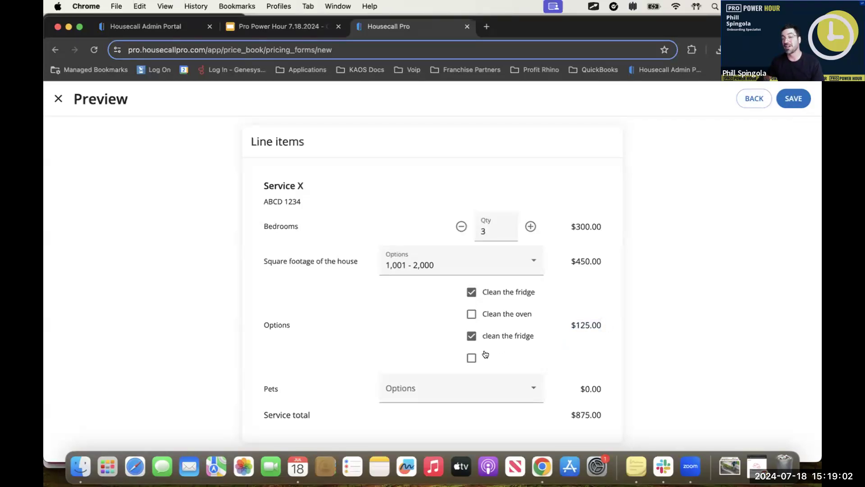
click(487, 388)
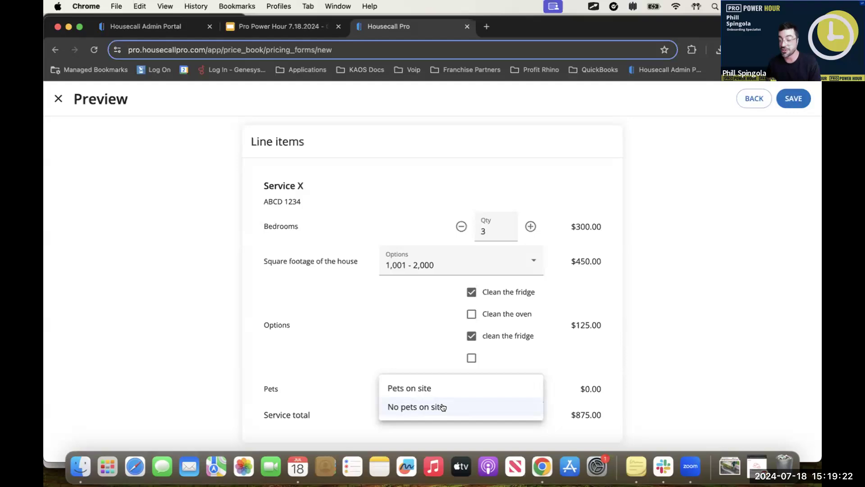
click(507, 384)
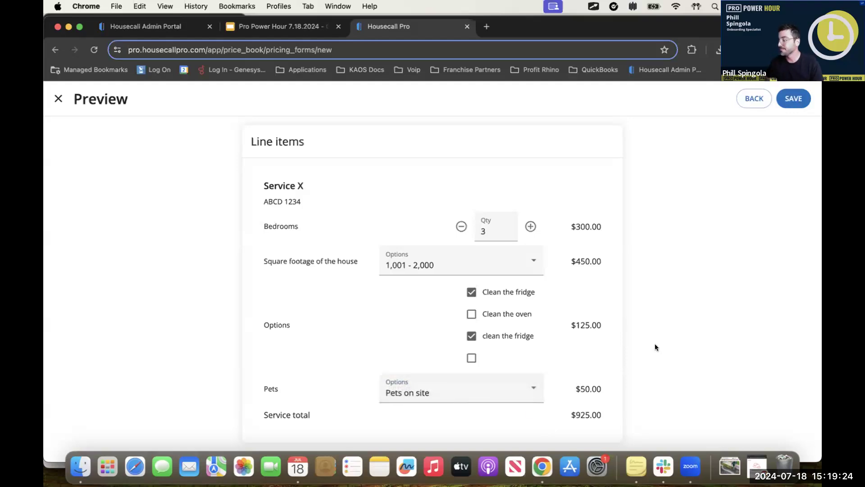
Step: Try to save the pricing form, both as filled in and with the ticked add-ons cleared and Bedrooms reset to 0
click(789, 99)
click(522, 299)
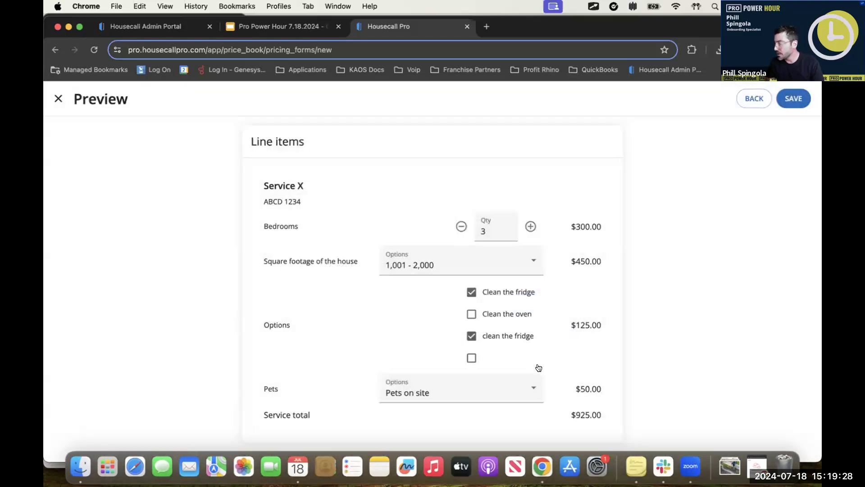
click(467, 333)
click(473, 298)
click(461, 226)
click(461, 226)
click(461, 226)
click(794, 99)
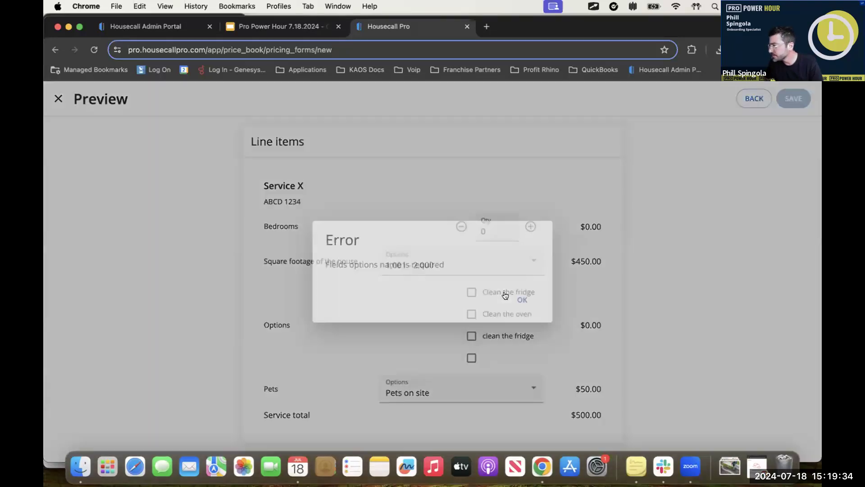
click(524, 297)
click(469, 358)
click(466, 359)
Step: Return to editing, remove the blank fourth option from the Options field, and save the Service X pricing form
click(754, 98)
scroll(430, 356, down, 15)
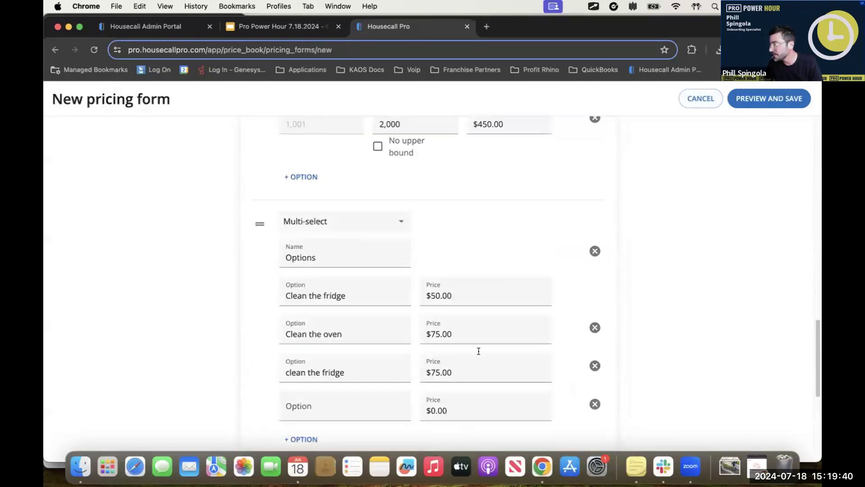
click(595, 383)
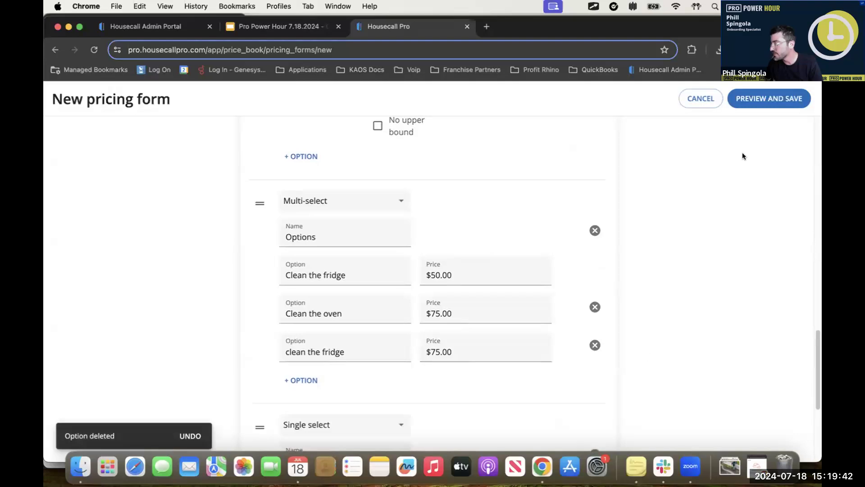
click(775, 100)
click(792, 99)
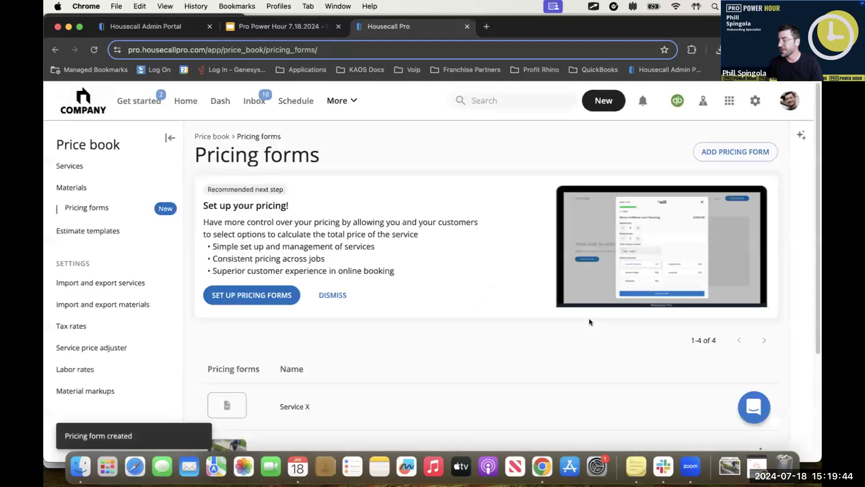
Step: Open the online booking preview in the company settings
scroll(496, 280, down, 3)
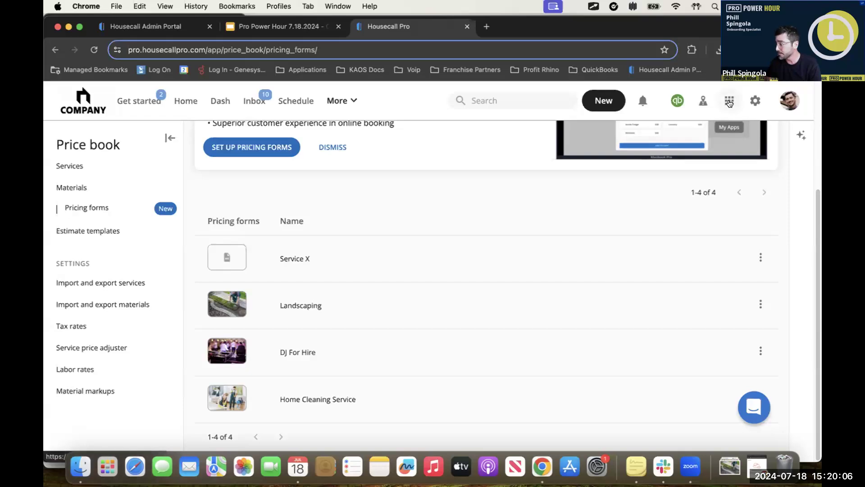
click(729, 101)
click(748, 99)
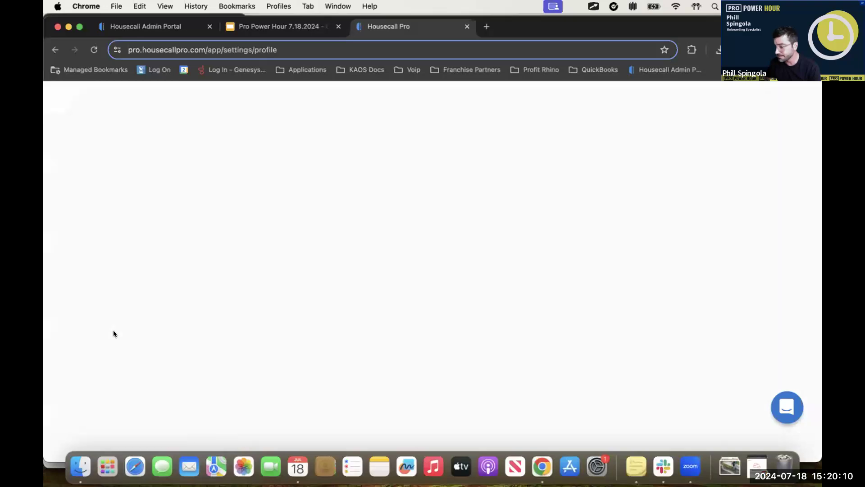
scroll(111, 360, down, 5)
click(107, 281)
scroll(135, 361, down, 4)
click(97, 347)
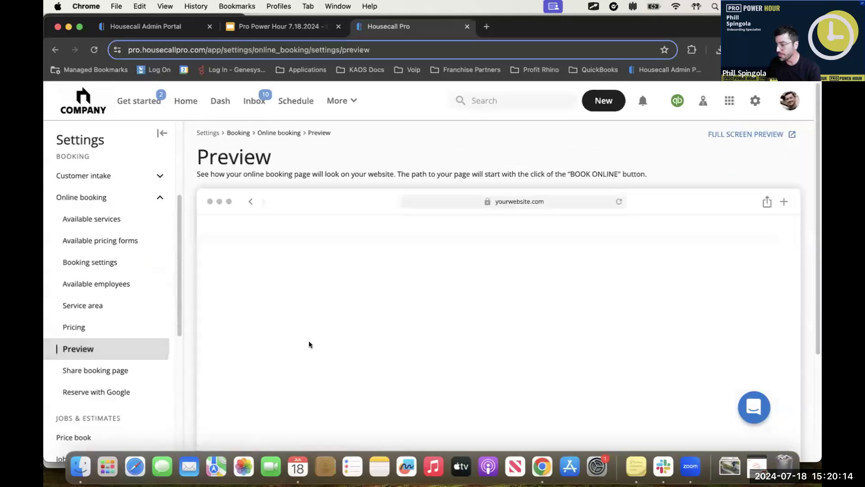
scroll(631, 338, down, 4)
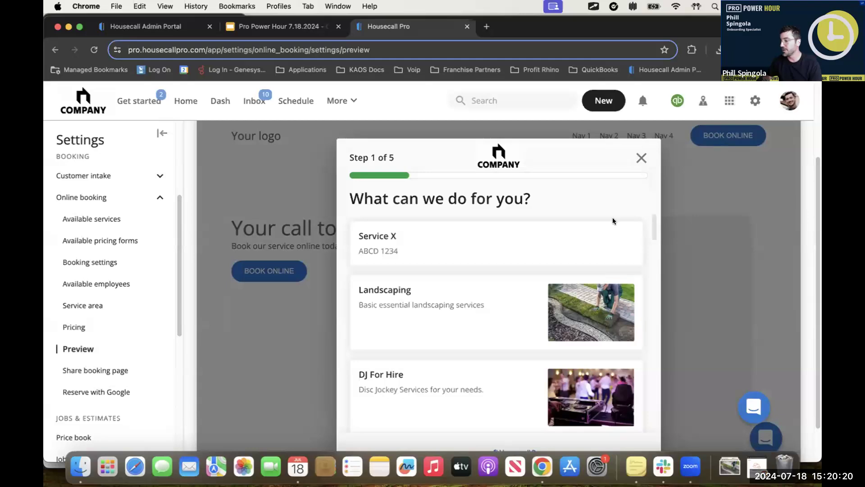
Step: Look through the services offered in the booking preview and open Home Cleaning Service
scroll(450, 275, down, 1)
scroll(446, 293, down, 5)
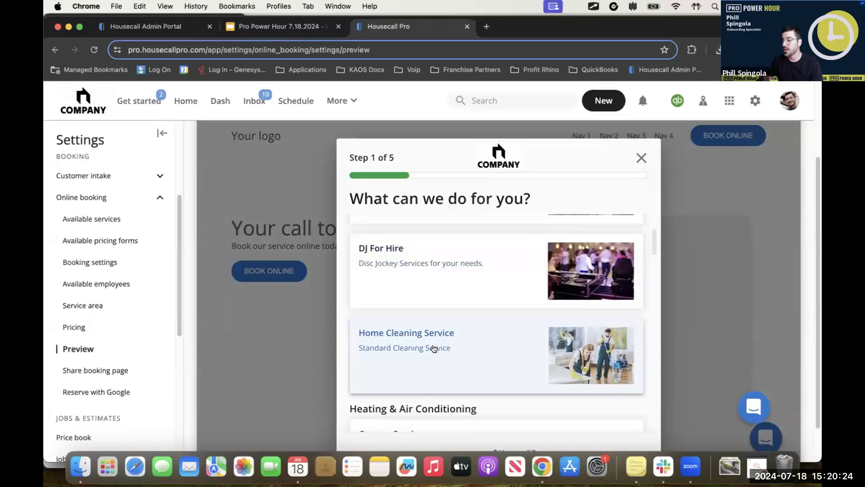
scroll(434, 348, down, 7)
scroll(435, 388, up, 9)
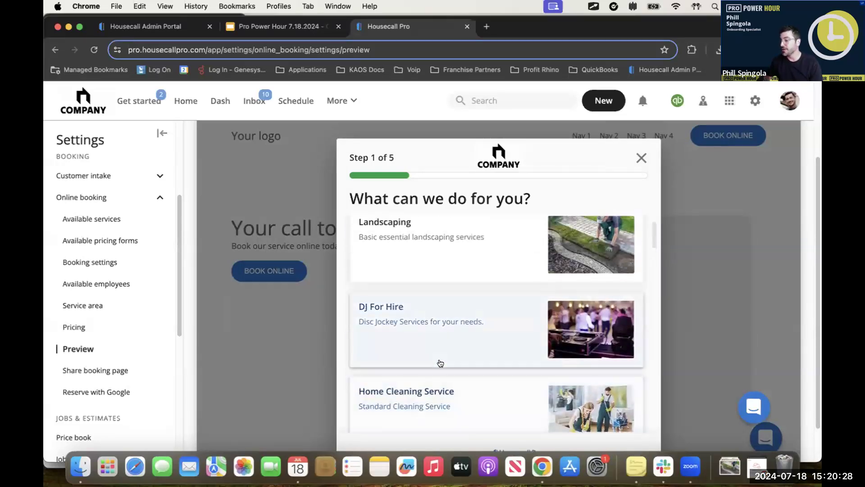
scroll(440, 360, up, 3)
scroll(438, 352, down, 2)
scroll(437, 347, down, 3)
click(433, 350)
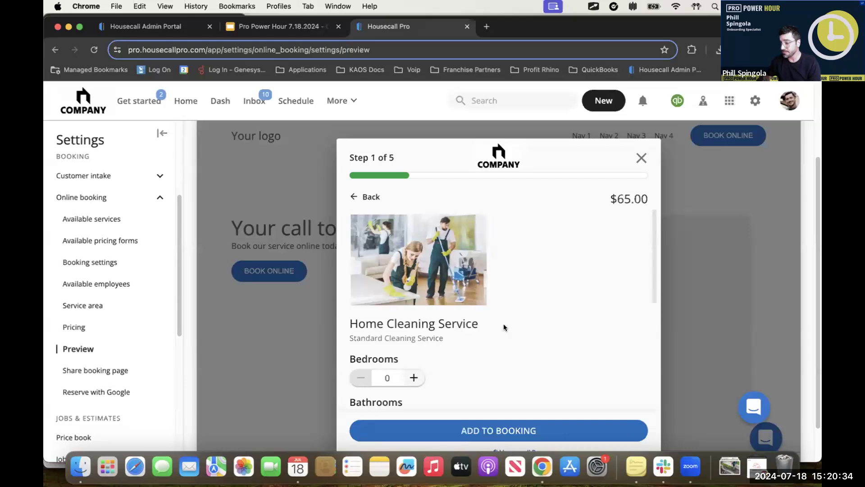
Step: Set Bedrooms to 2 and Bathrooms to 2 for the Home Cleaning Service booking
scroll(505, 327, down, 1)
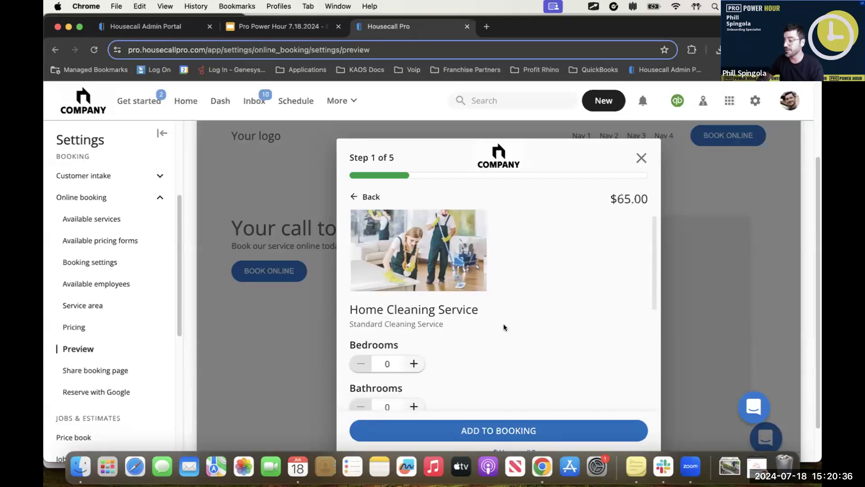
scroll(506, 329, down, 3)
scroll(506, 333, down, 2)
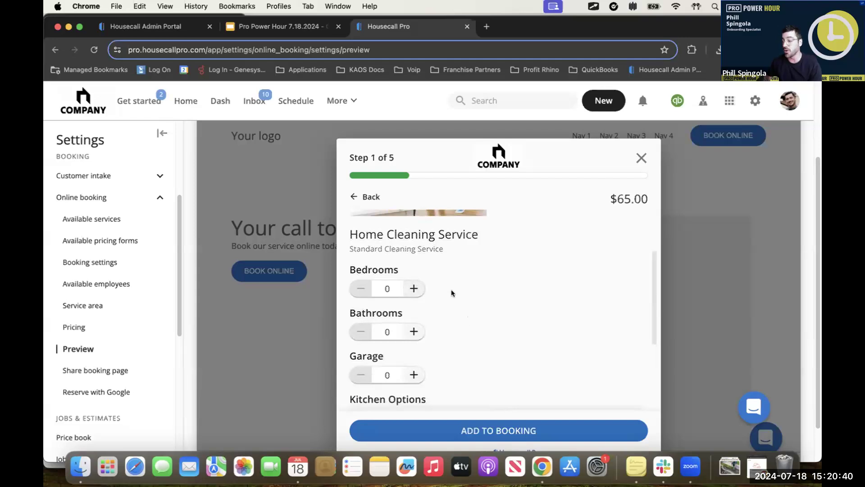
click(414, 288)
click(415, 289)
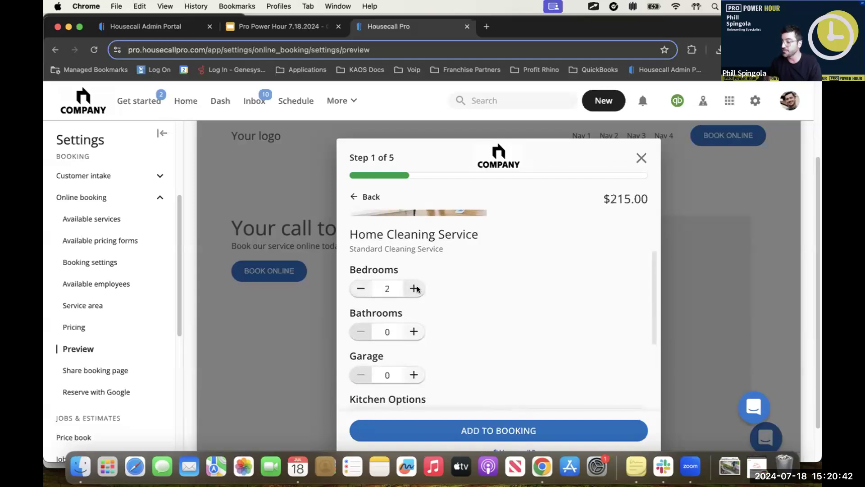
click(413, 331)
click(413, 332)
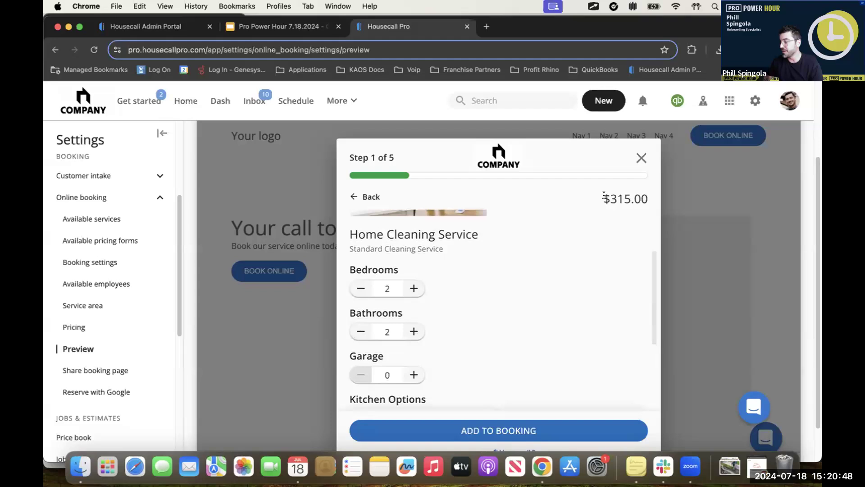
drag(604, 195, 653, 203)
Step: Select the Oven Cleaning and Microwave Cleaning kitchen options and set Pets to "No Pets"
scroll(547, 331, down, 5)
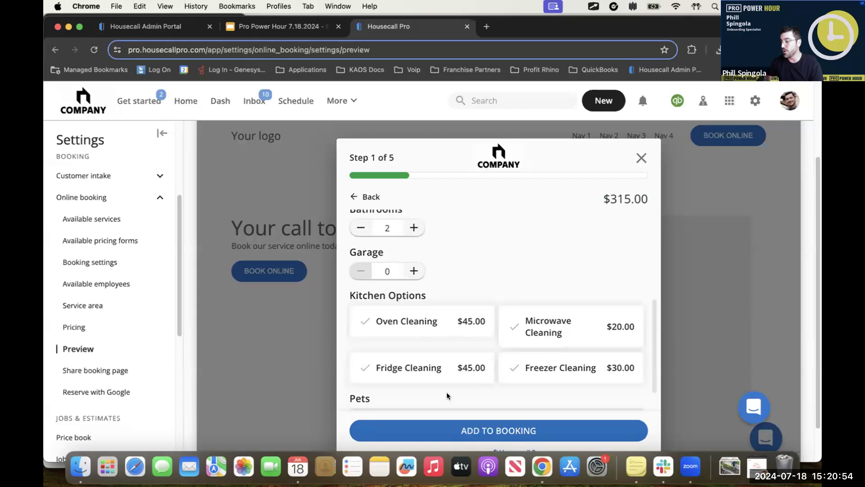
click(441, 322)
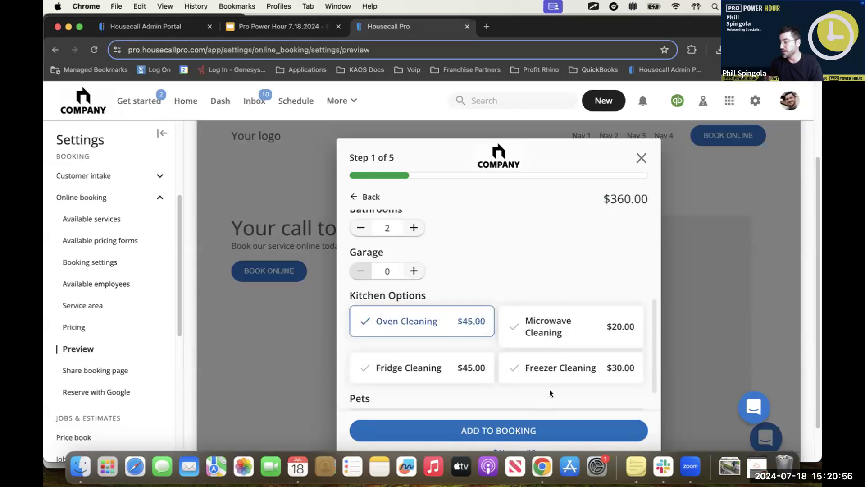
click(558, 324)
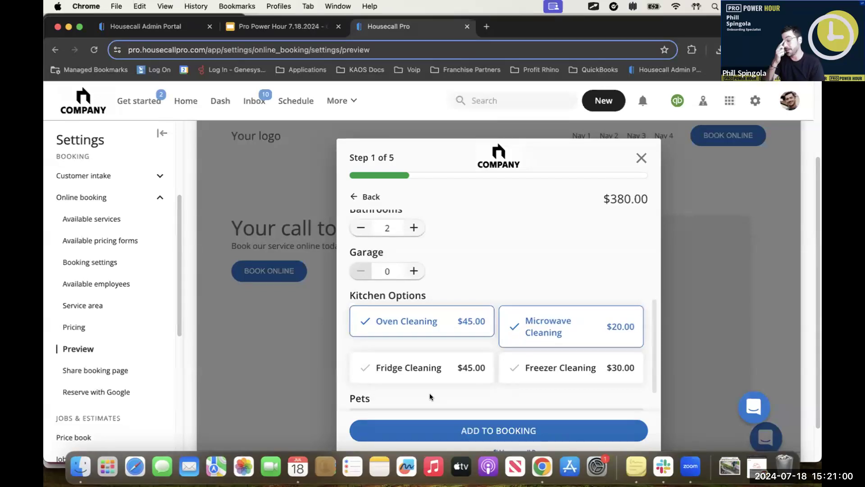
scroll(470, 389, down, 1)
scroll(471, 389, down, 5)
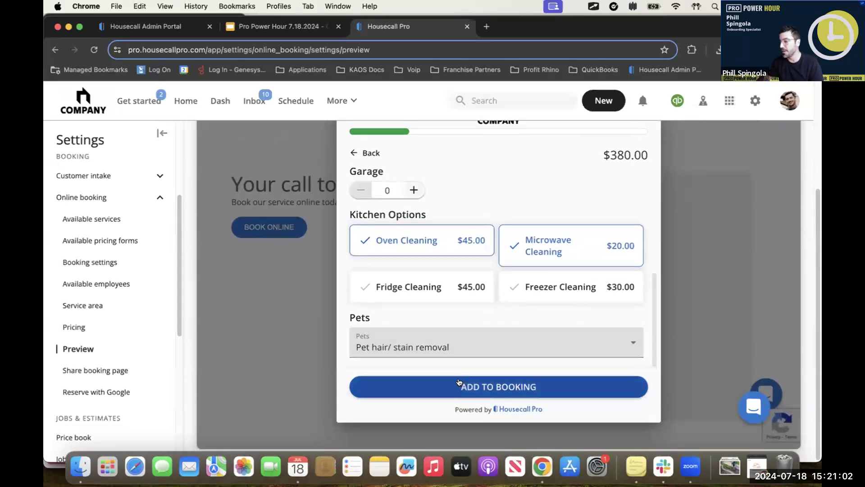
click(459, 340)
click(443, 359)
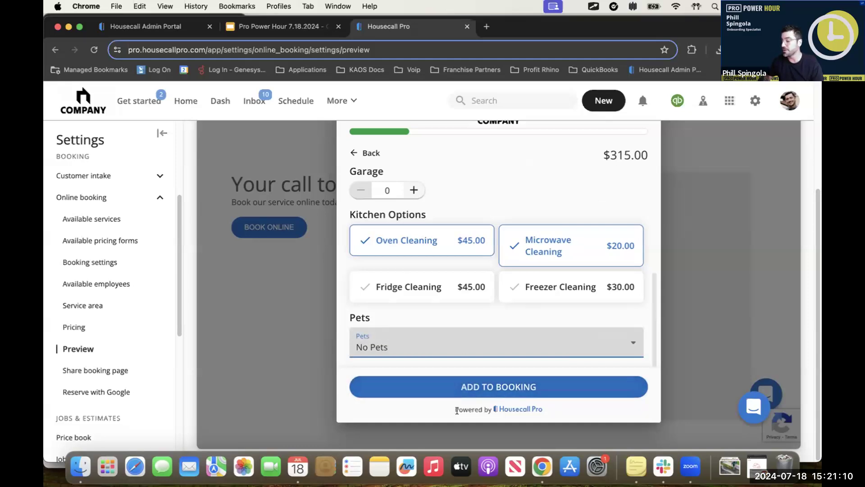
Step: Add the cleaning service to the booking and enter "Looking for consistant cleaning company" as the additional details
click(459, 387)
scroll(443, 350, up, 2)
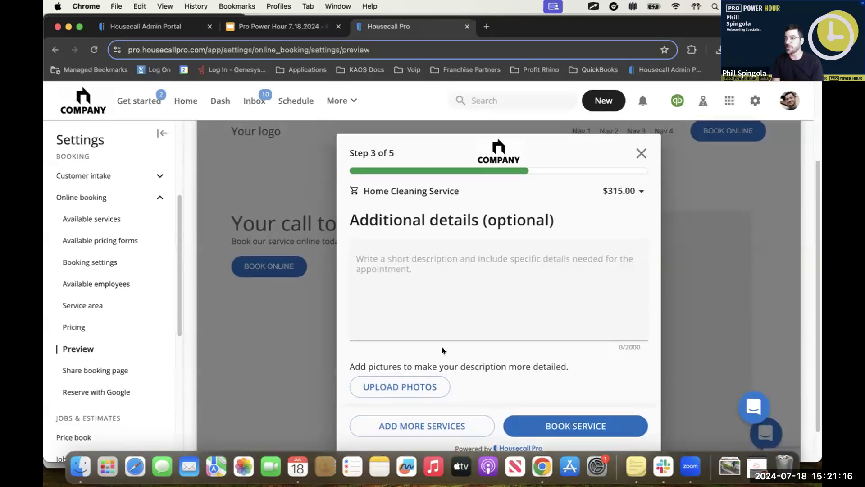
click(469, 299)
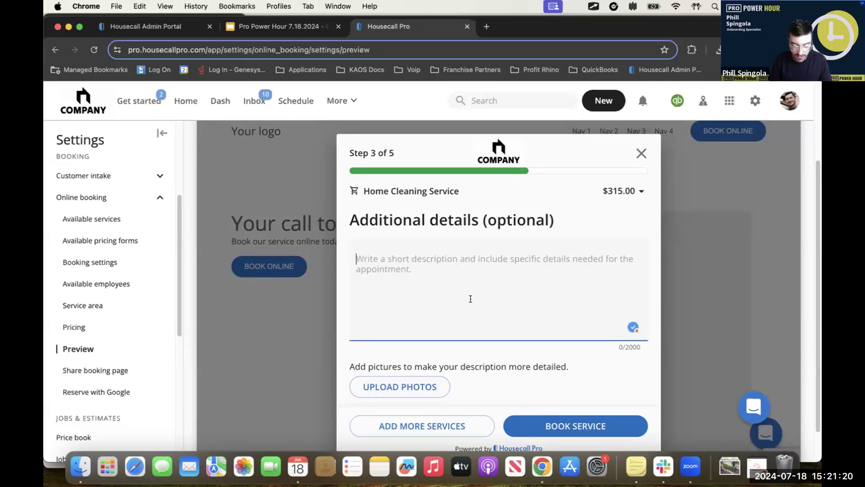
text(Looking for consist)
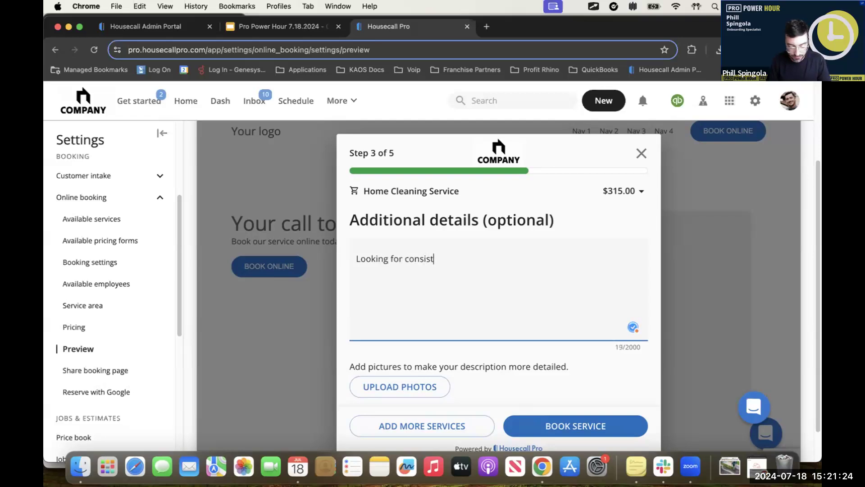
text(ant cleaning company)
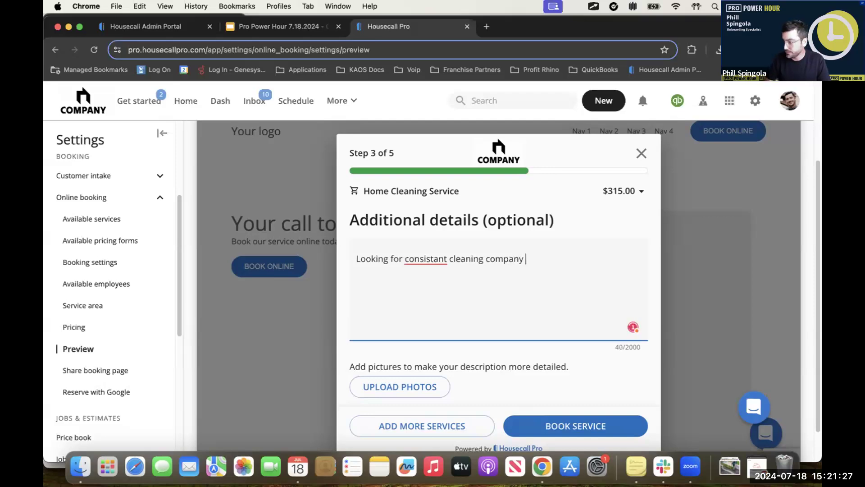
Step: Correct the misspelled word in the additional details to "consistent" and continue booking the service
double_click(417, 258)
right_click(417, 257)
click(436, 235)
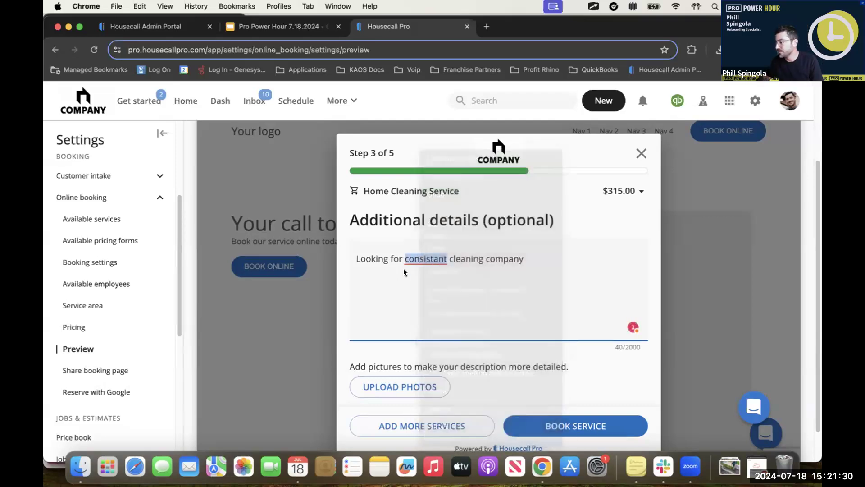
click(419, 259)
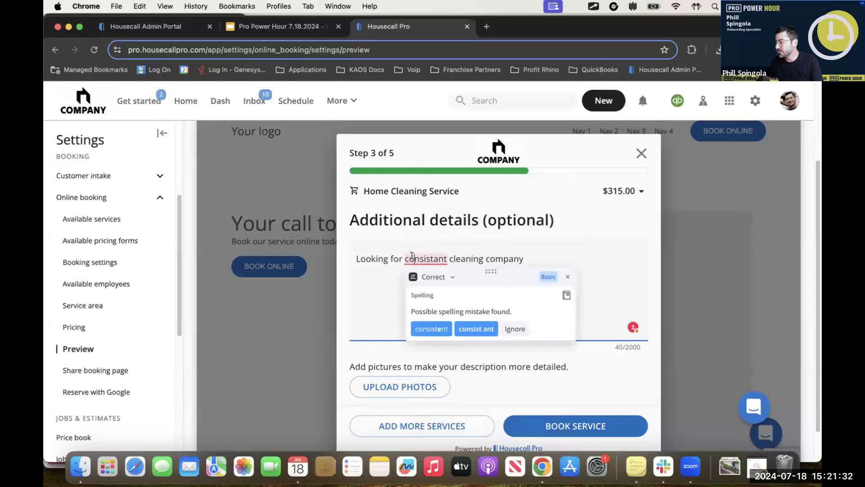
click(432, 327)
click(591, 427)
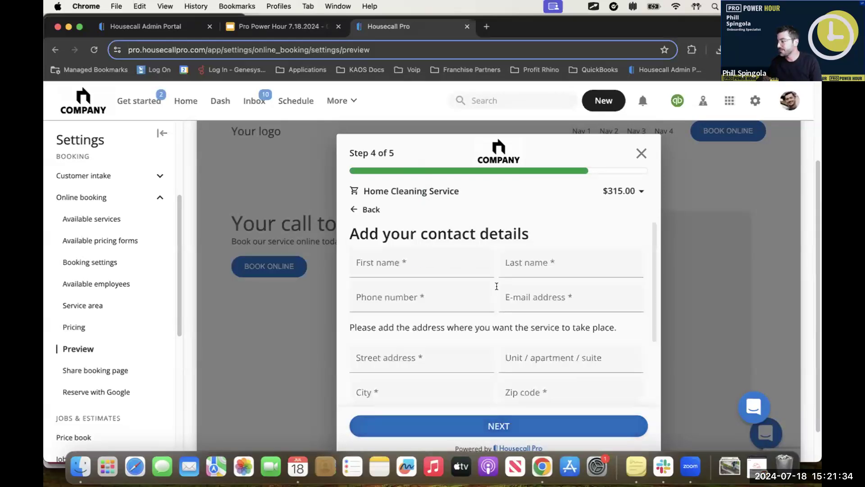
Step: Fill in the customer's first and last name, phone number and e-mail address, adding extra letters to the e-mail name
click(415, 265)
click(429, 294)
click(434, 299)
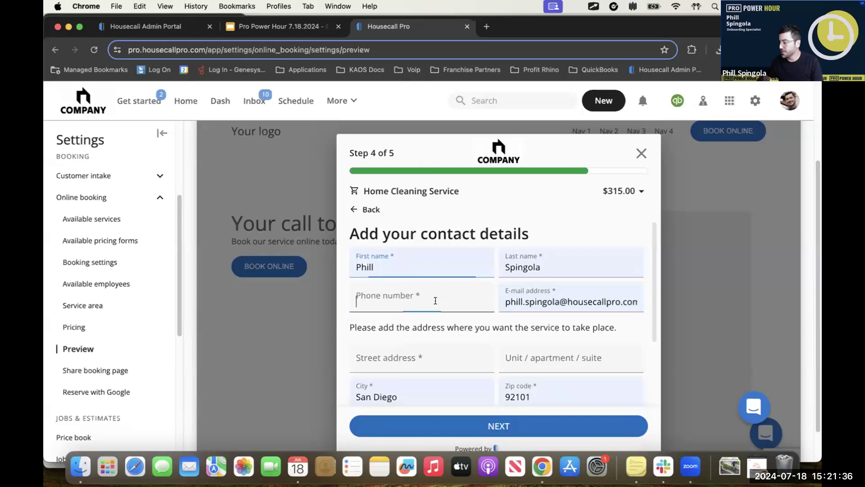
click(439, 323)
click(512, 299)
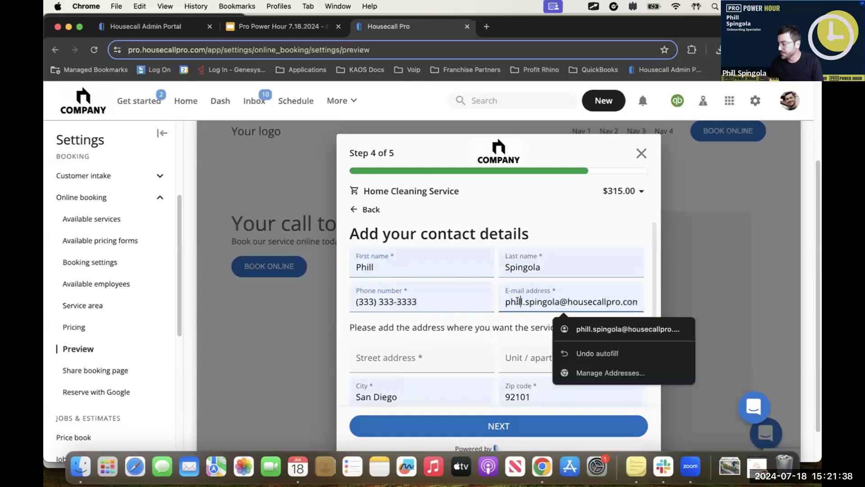
text(lllll)
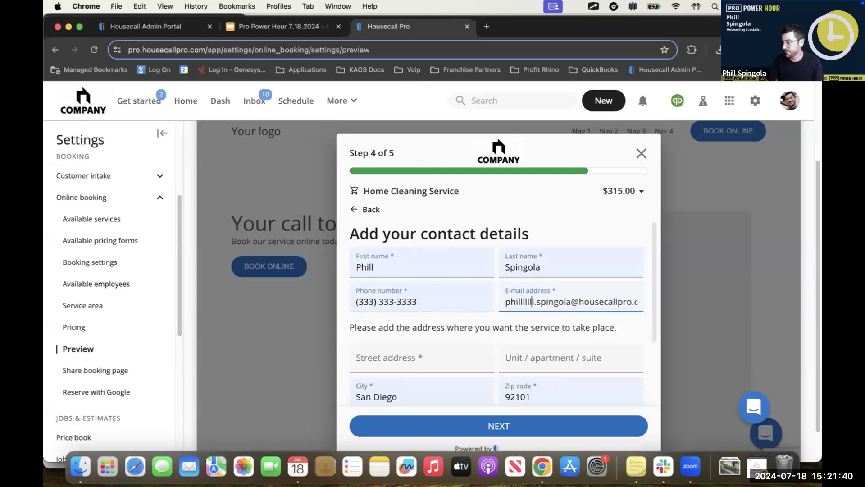
Step: Enter the service street address, choose the state and continue to the booking confirmation
click(411, 352)
text(12)
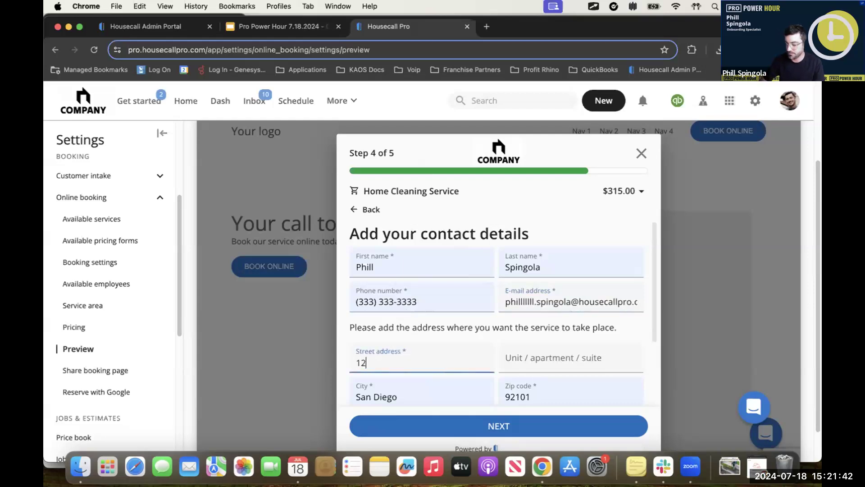
text(34)
click(392, 203)
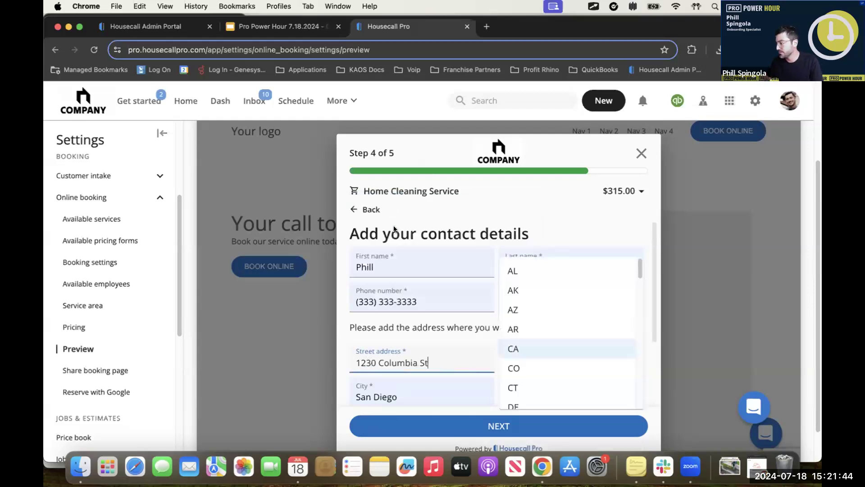
click(532, 347)
click(522, 425)
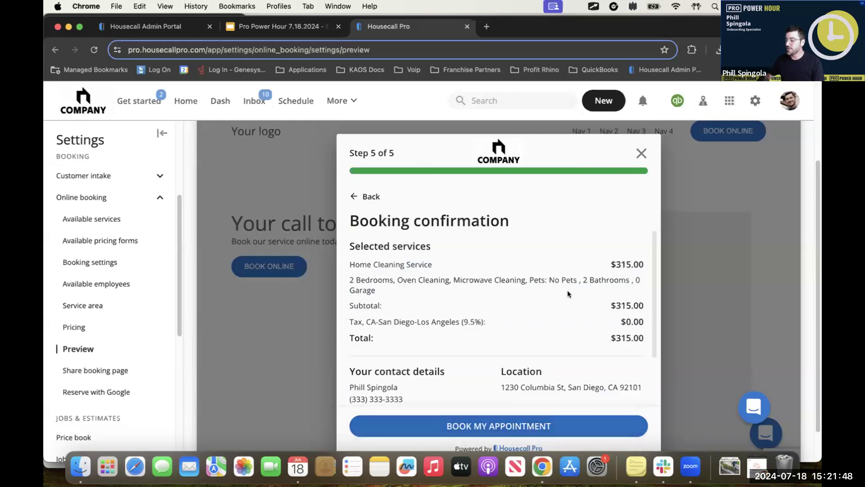
Step: Review the selected services and contact details in the booking confirmation and book the appointment
scroll(568, 293, down, 1)
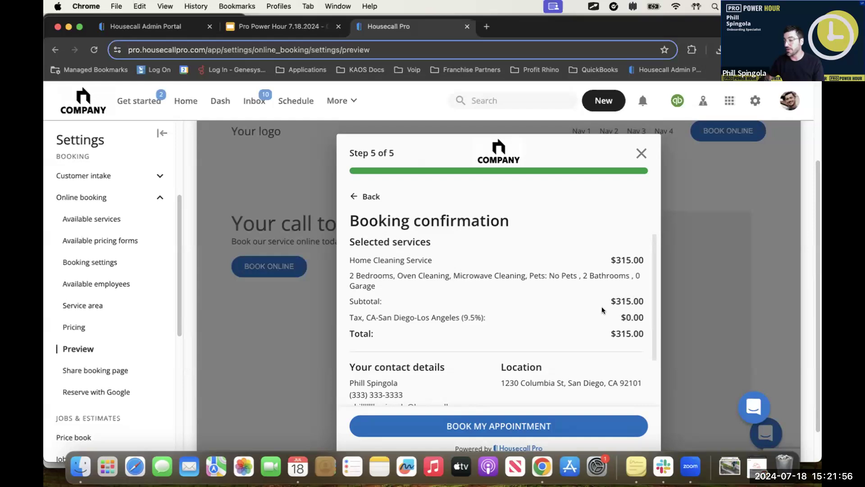
scroll(523, 402, down, 3)
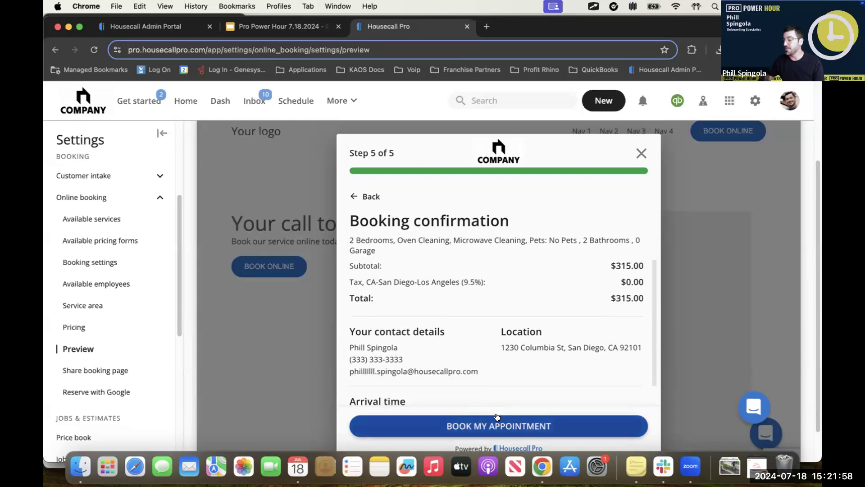
click(498, 425)
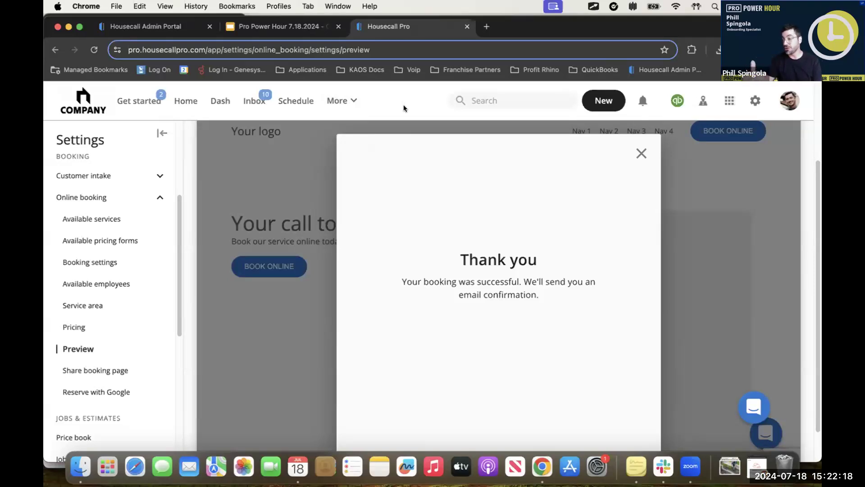
Step: Create a new job and select an existing customer for it by name
click(604, 108)
click(597, 128)
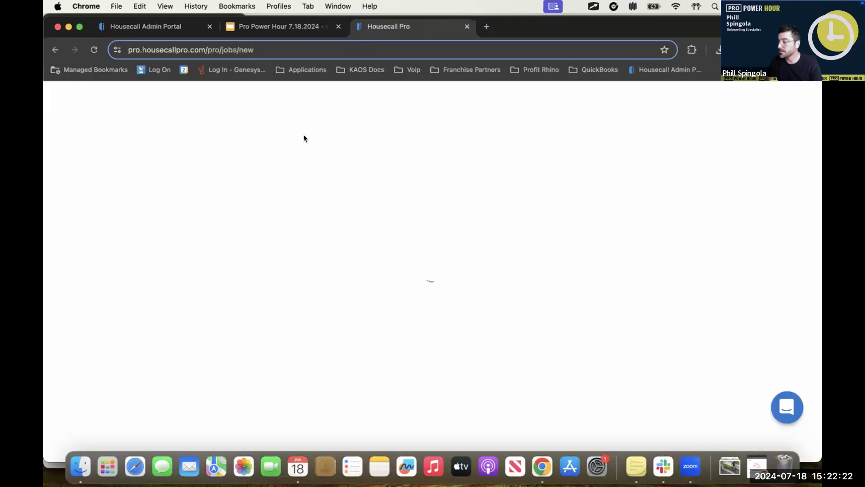
click(193, 190)
text(Mezzi)
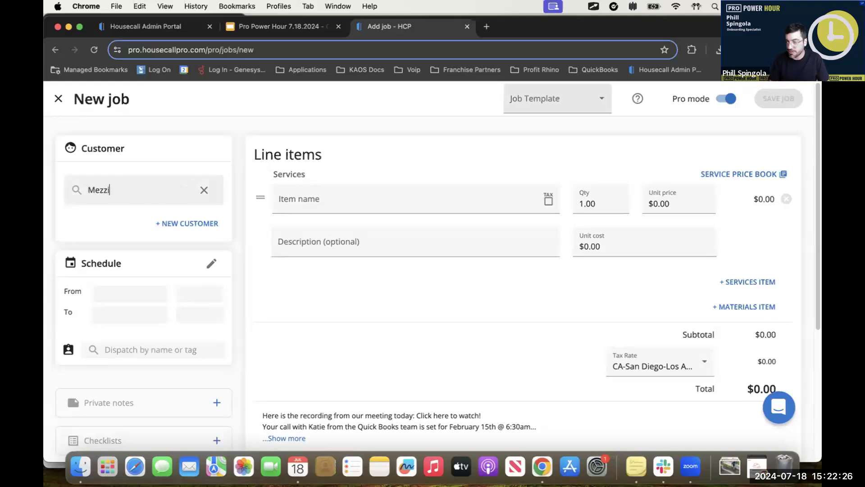
click(120, 231)
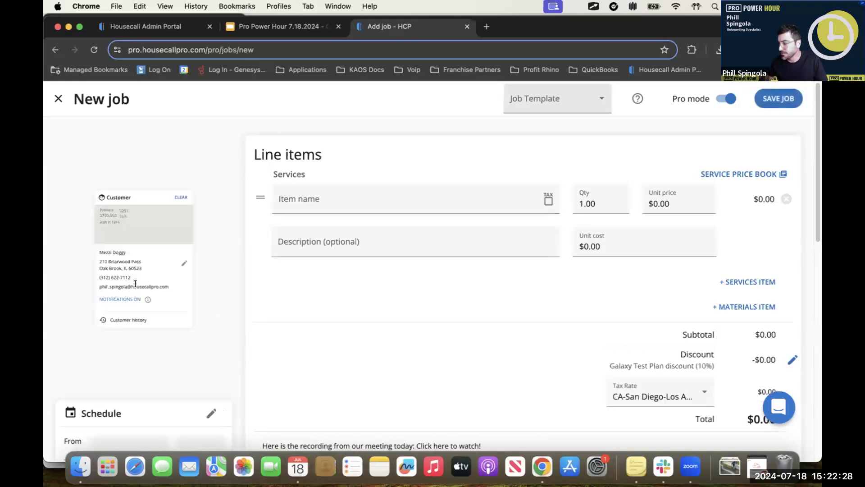
Step: Schedule the new job for Thu, Jul 25 2024
scroll(174, 287, down, 5)
click(131, 382)
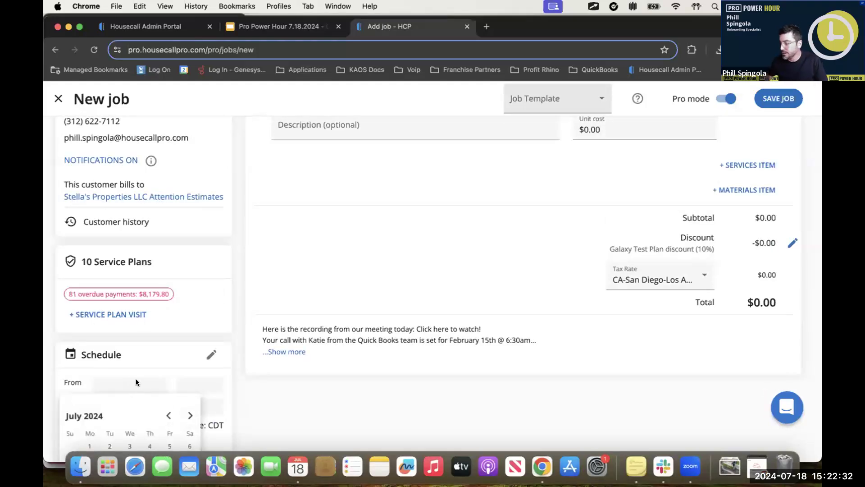
click(149, 444)
scroll(532, 336, up, 4)
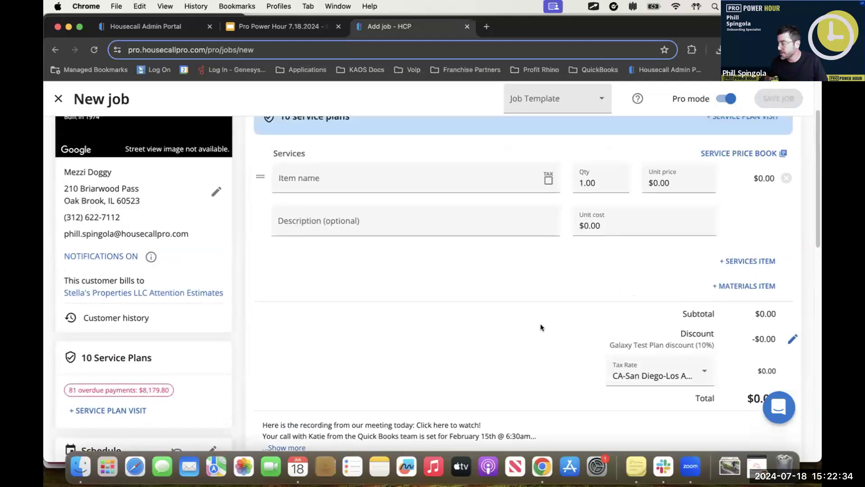
scroll(340, 307, down, 5)
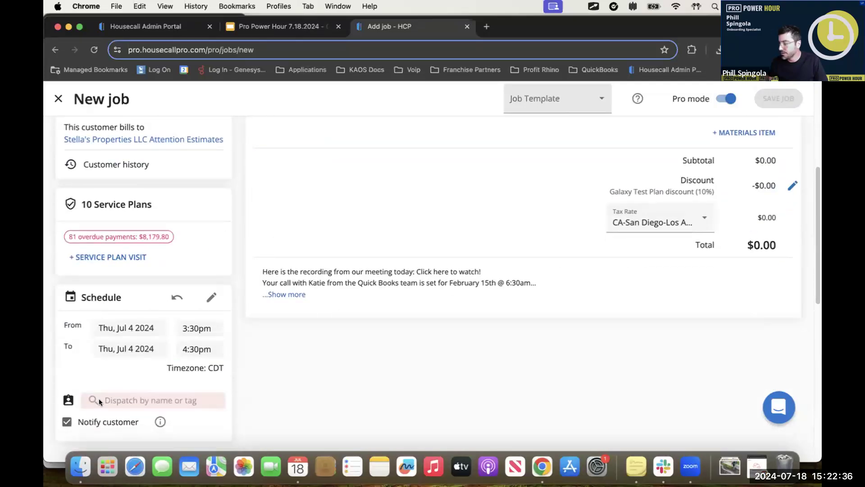
click(159, 328)
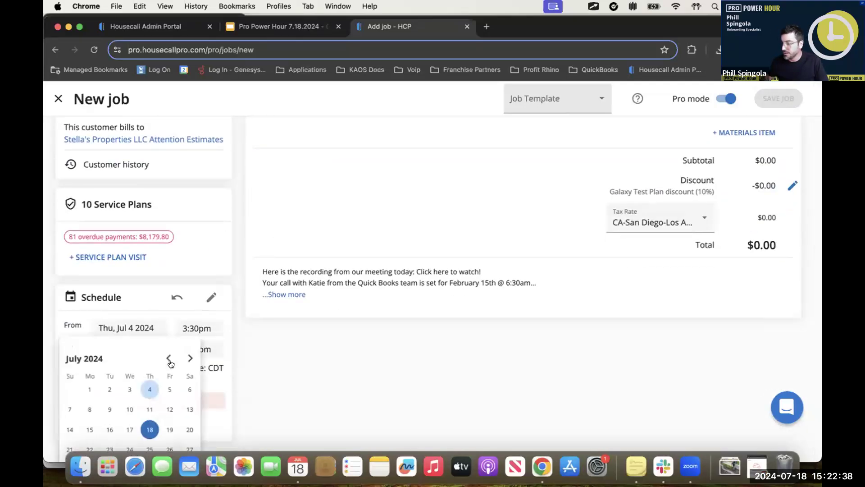
click(149, 448)
Step: Dispatch the job to an employee found by first name and save the job
click(134, 398)
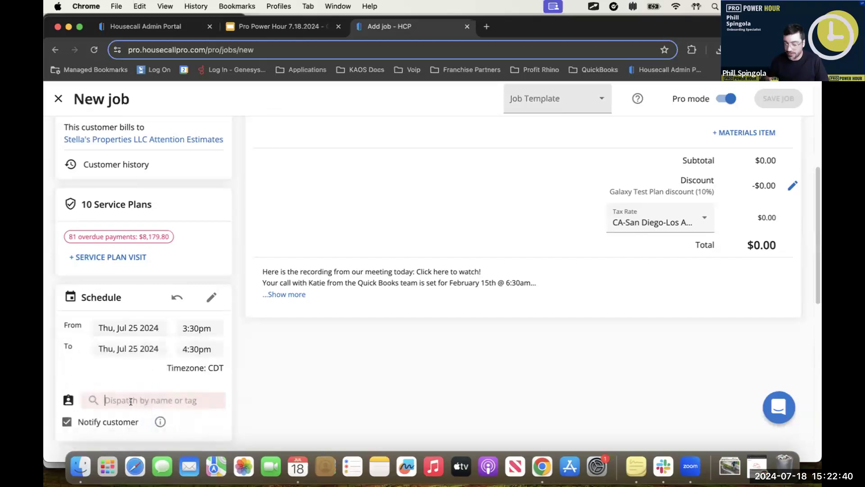
text(Phill)
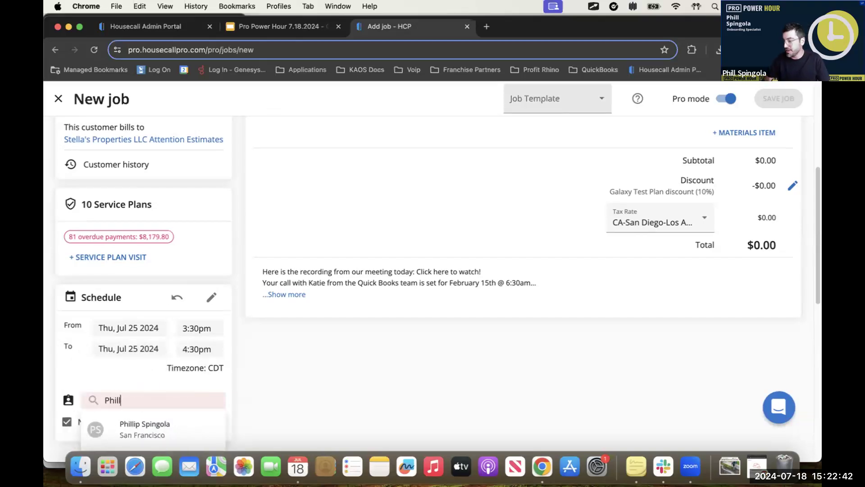
click(153, 430)
scroll(615, 306, up, 5)
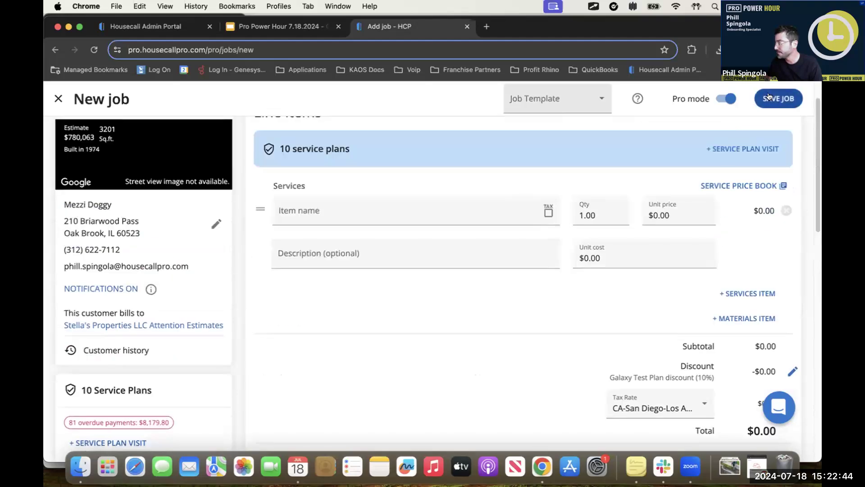
click(783, 99)
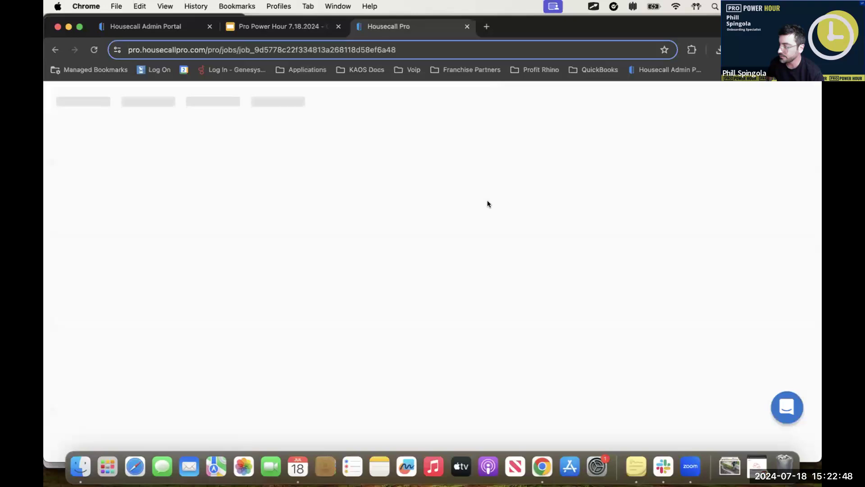
Step: Check the service price book from the job's line items for pricing forms and close it again
scroll(531, 283, down, 2)
scroll(531, 284, down, 5)
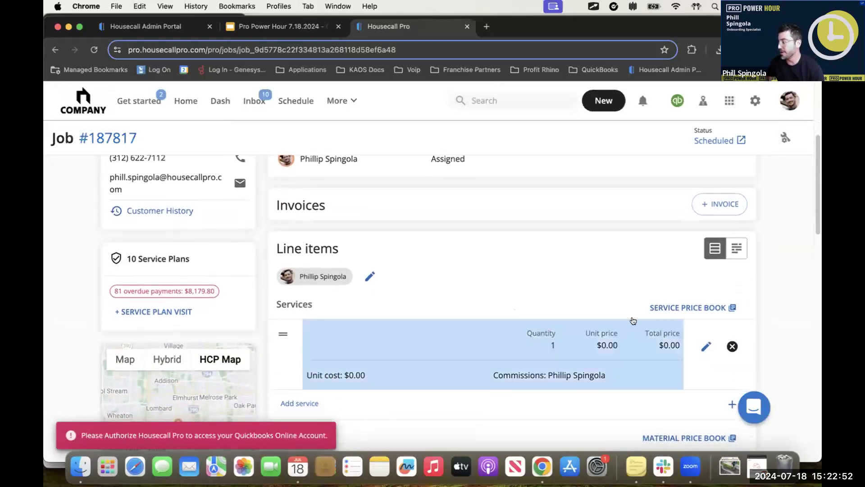
click(673, 311)
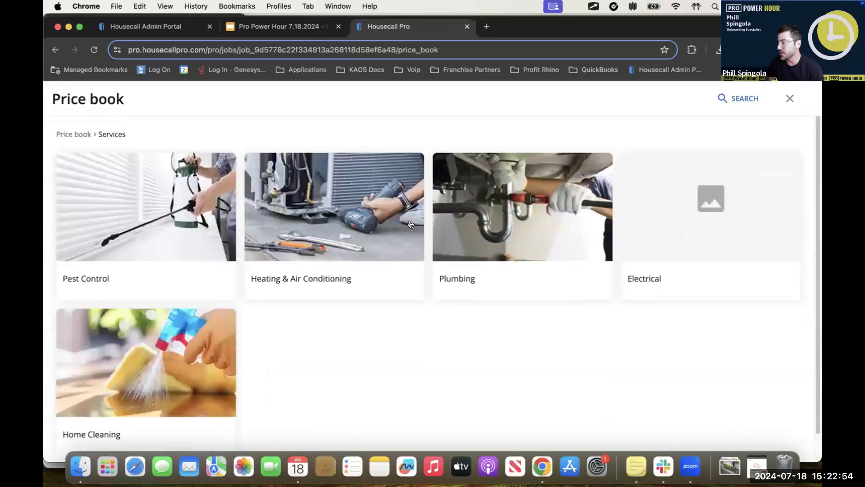
click(790, 98)
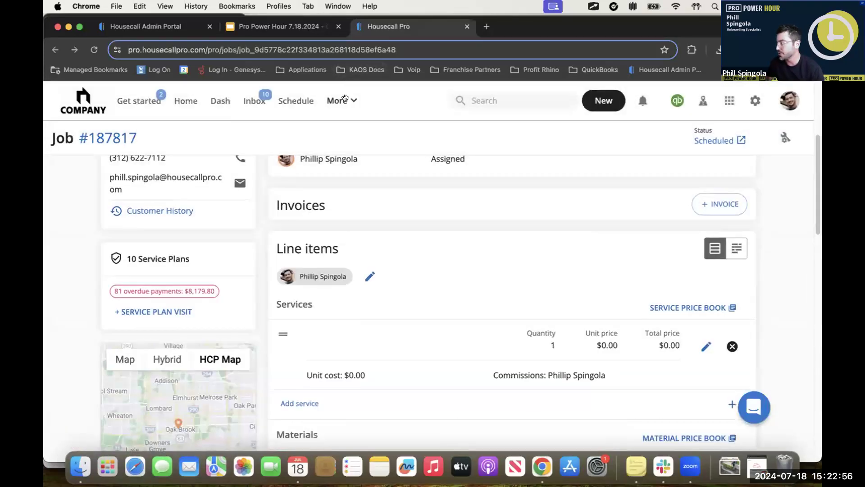
Step: View the pricing forms in the price book, open the DJ For Hire form and leave it without saving
click(338, 100)
click(333, 230)
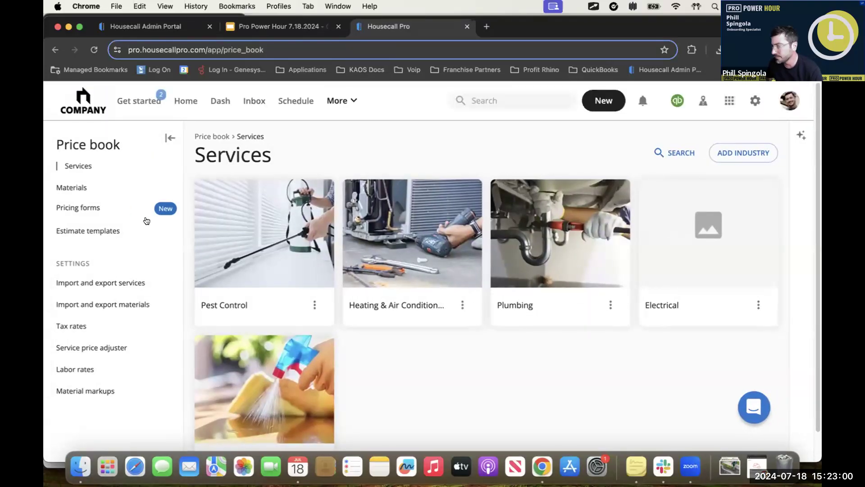
click(133, 211)
scroll(458, 367, down, 5)
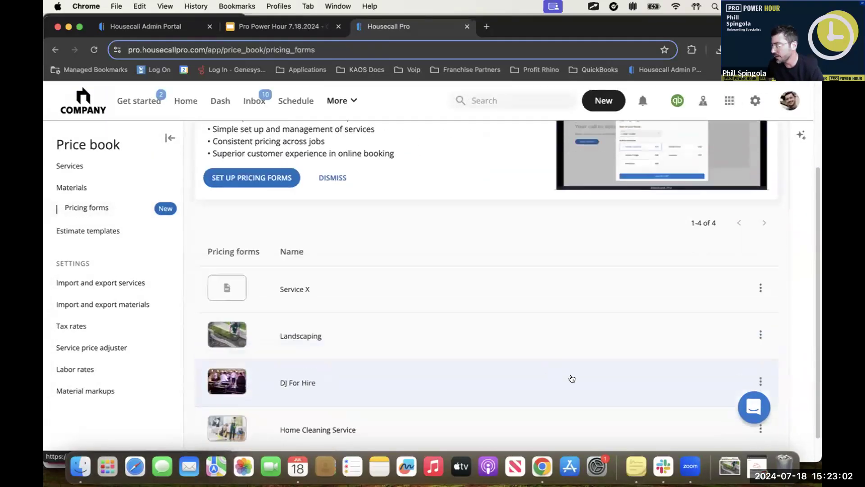
scroll(571, 379, down, 1)
click(760, 351)
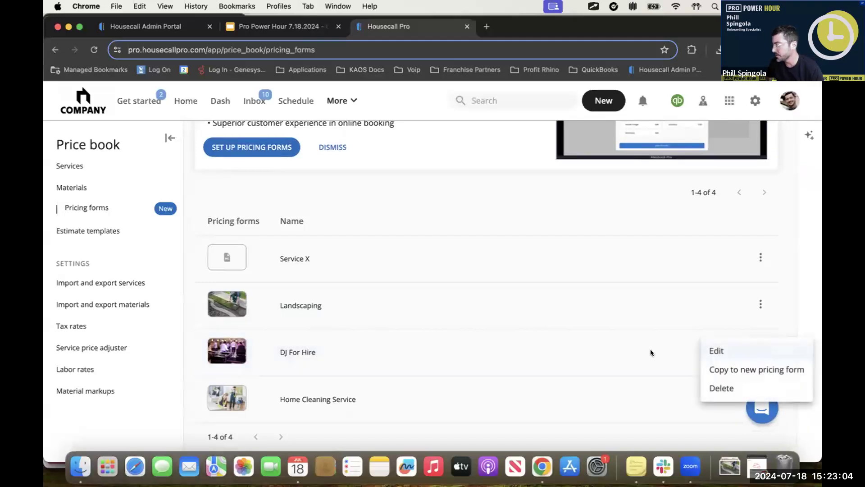
click(582, 347)
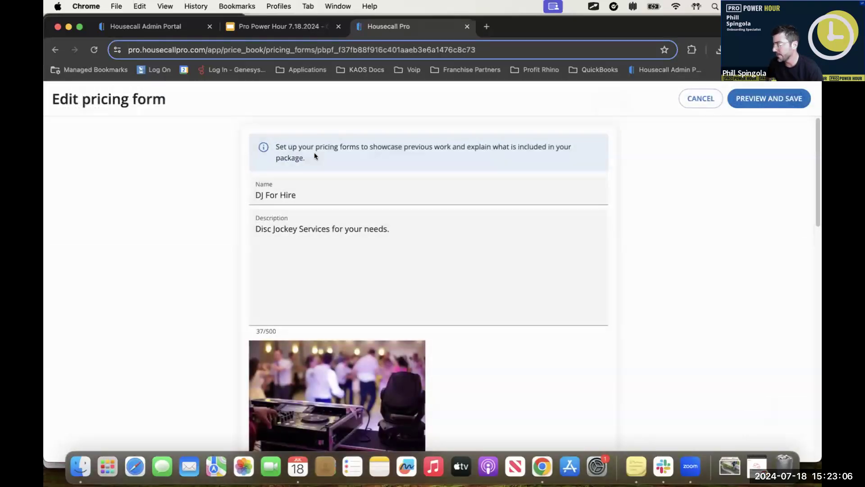
click(699, 98)
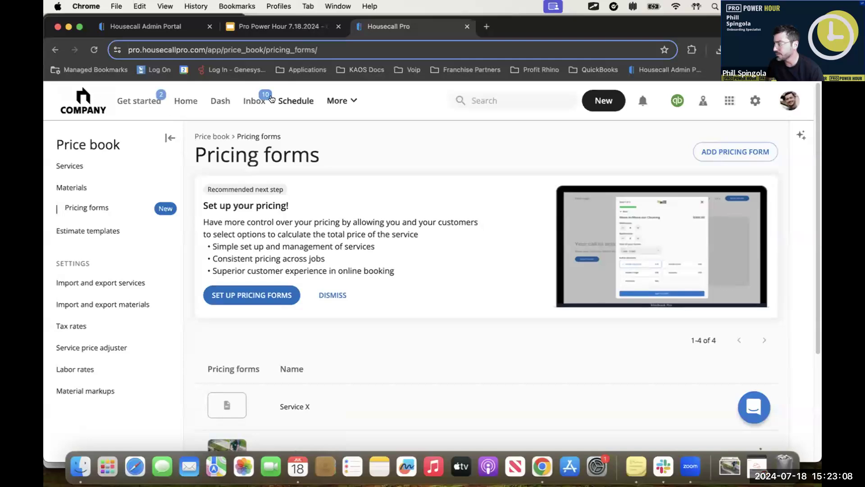
Step: Open the schedule and look through the list of unscheduled jobs and the calendar for Thu, July 18, 2024
click(603, 101)
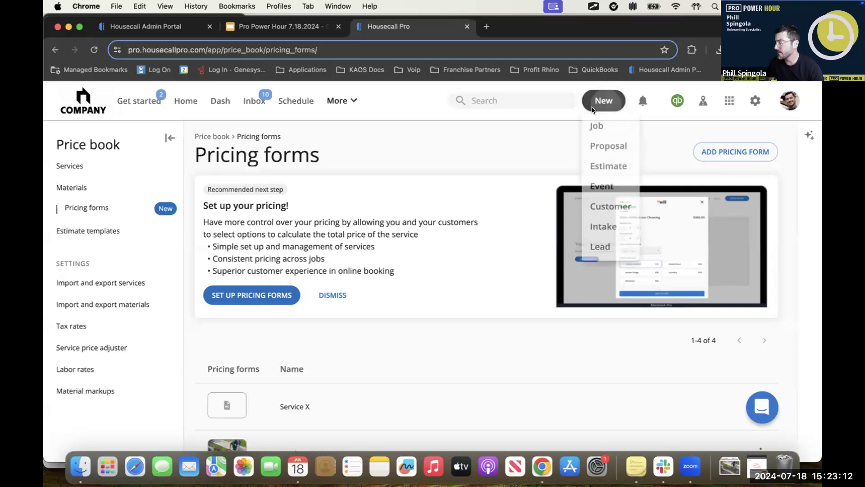
click(296, 100)
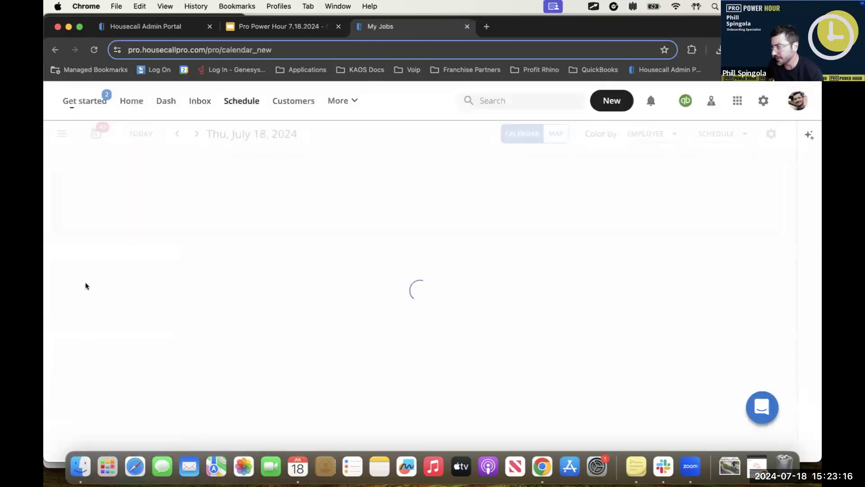
click(63, 134)
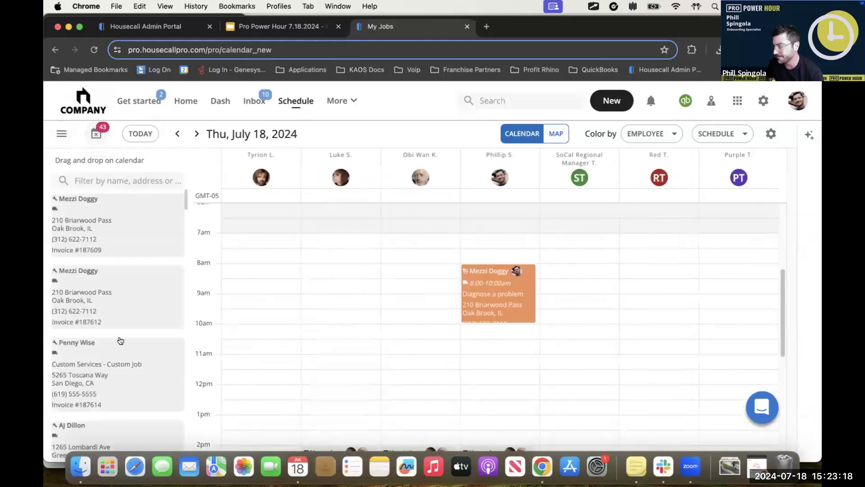
scroll(98, 349, down, 5)
scroll(99, 350, down, 8)
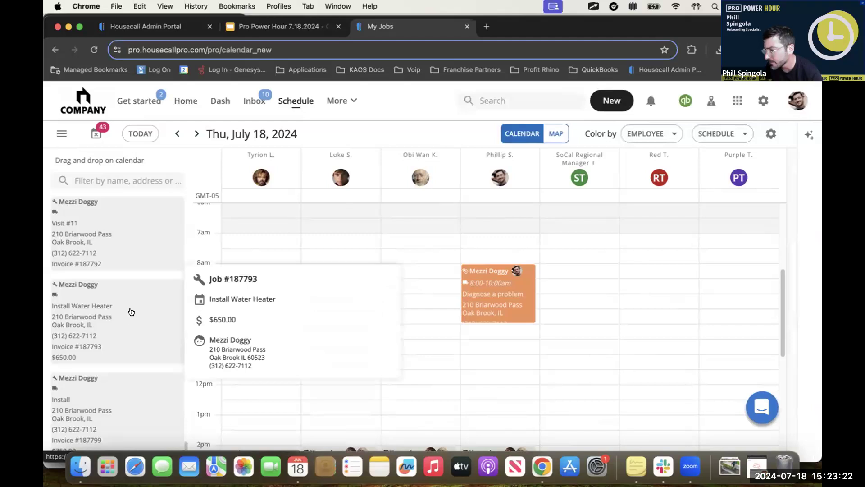
scroll(372, 369, down, 5)
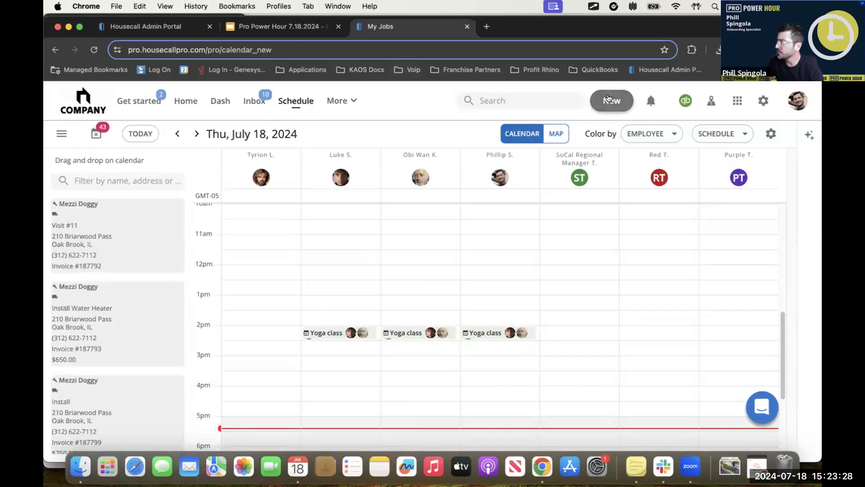
Step: View the list of pricing forms in the price book
click(339, 100)
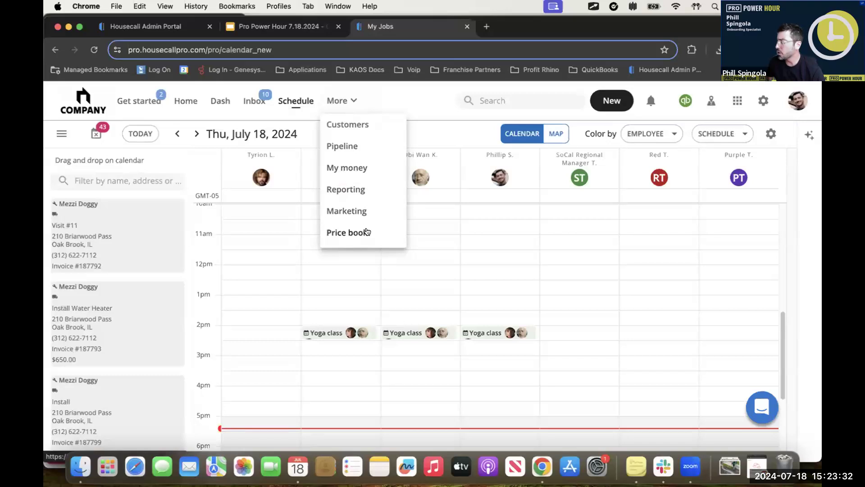
click(360, 232)
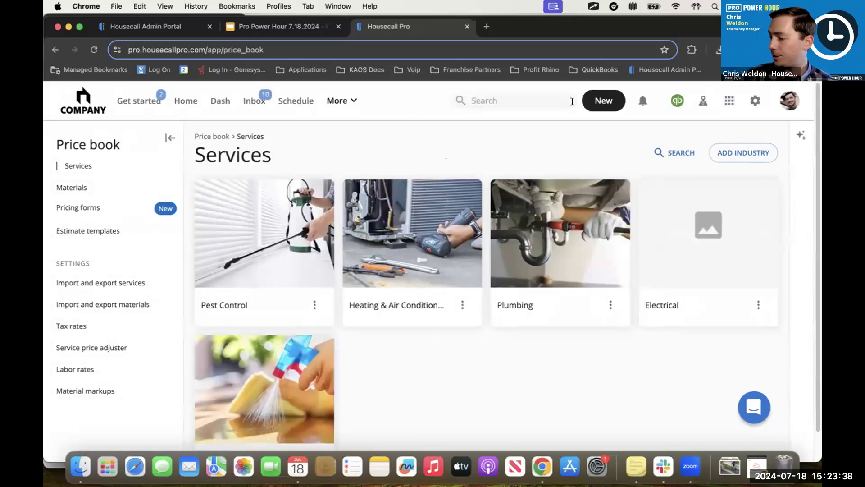
click(86, 209)
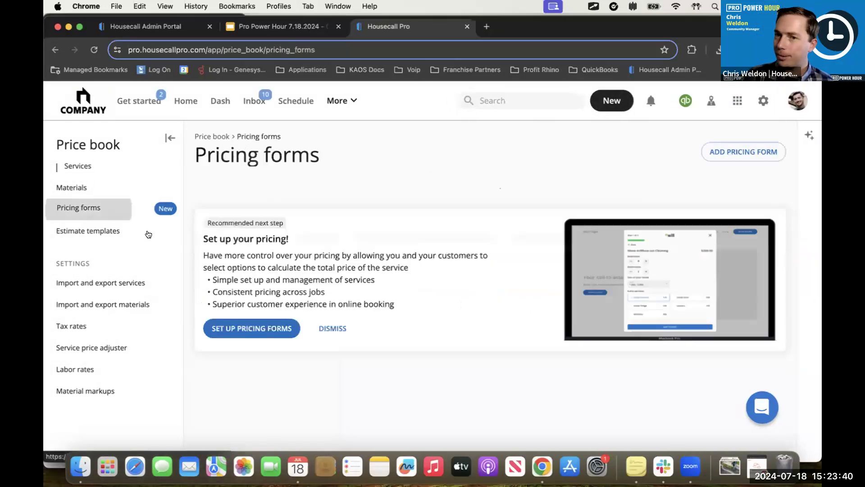
scroll(270, 314, down, 3)
scroll(426, 291, up, 3)
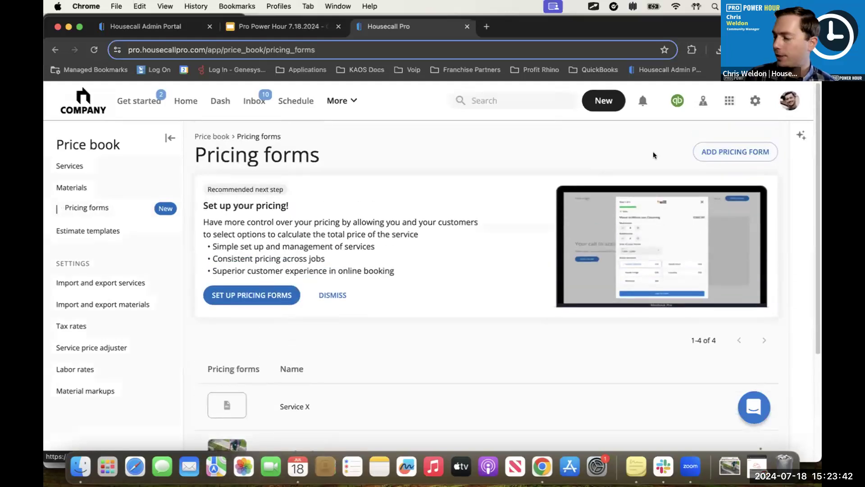
click(604, 100)
click(597, 127)
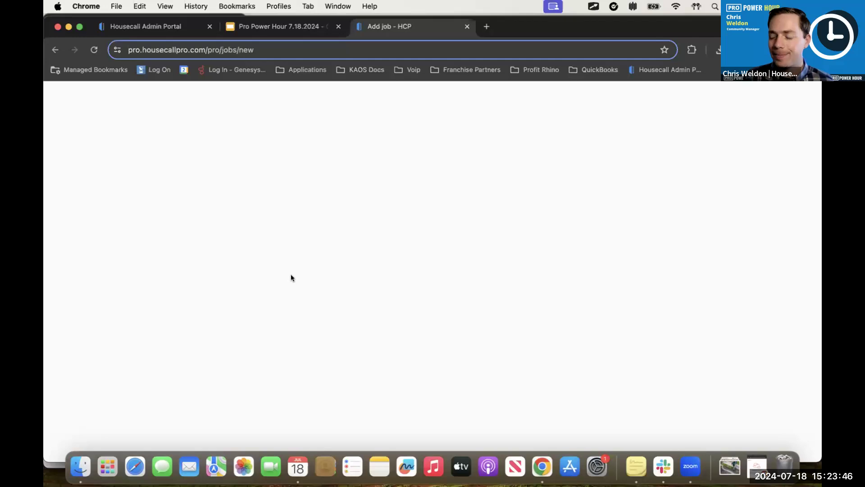
click(58, 99)
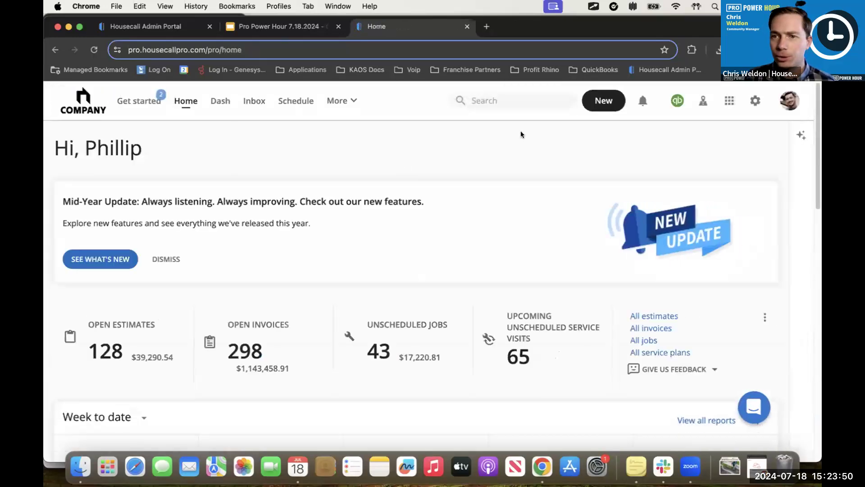
Step: Open the booking settings for online booking and review the existing-customer option, booking preferences and booking hours
click(755, 102)
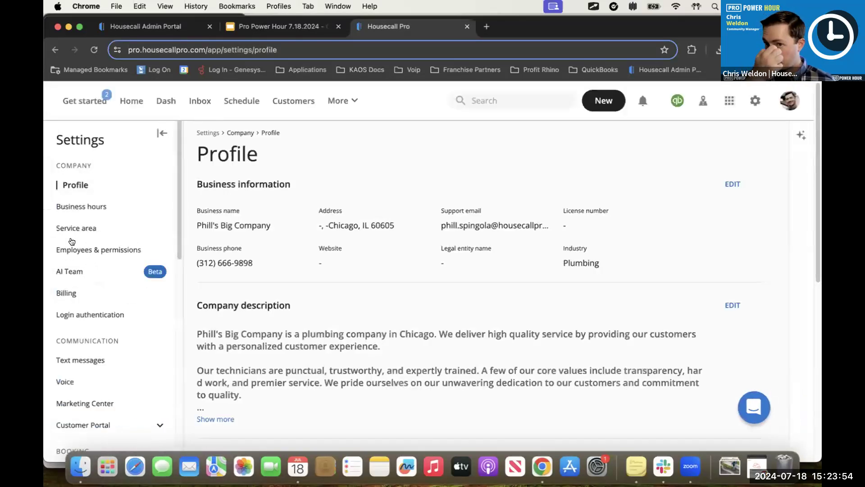
scroll(81, 275, down, 1)
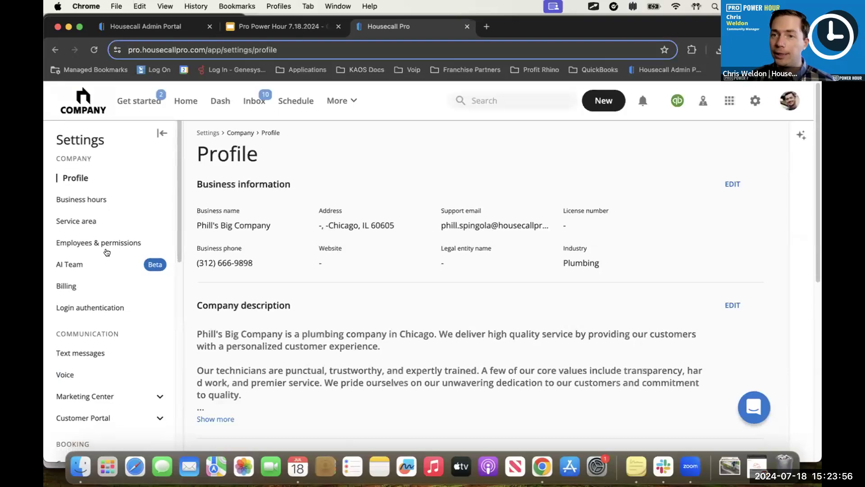
scroll(76, 354, down, 5)
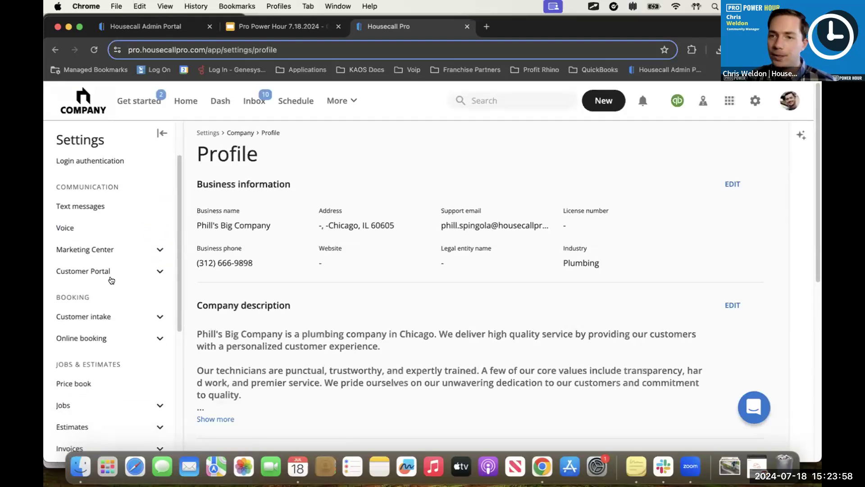
click(105, 338)
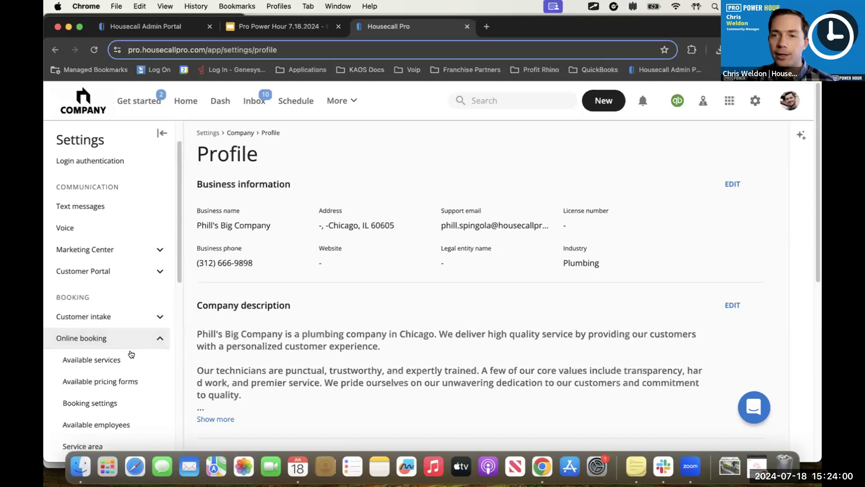
scroll(113, 324, down, 2)
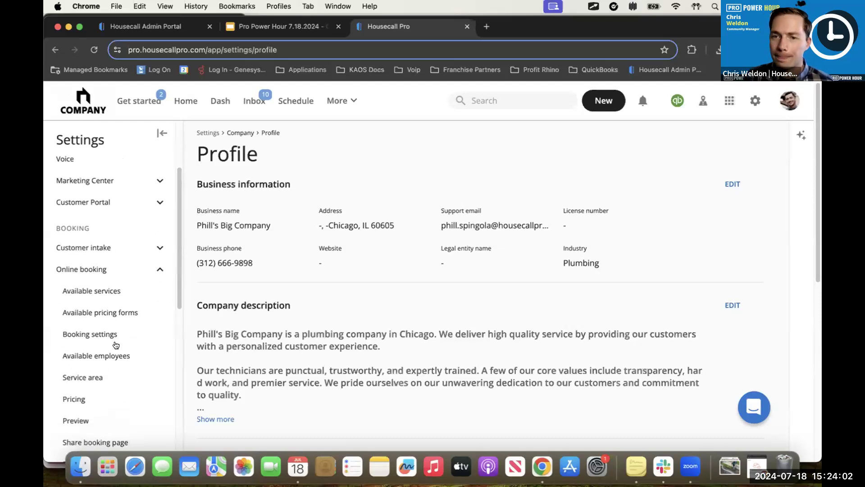
click(116, 336)
click(240, 292)
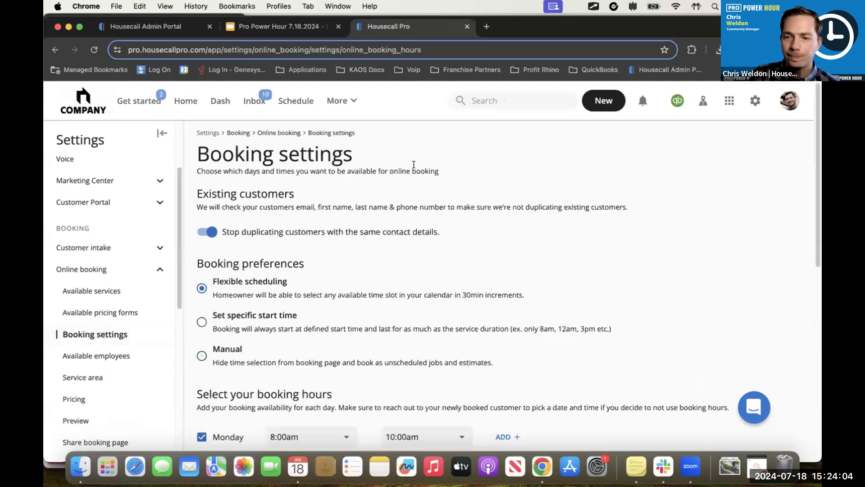
scroll(382, 247, down, 1)
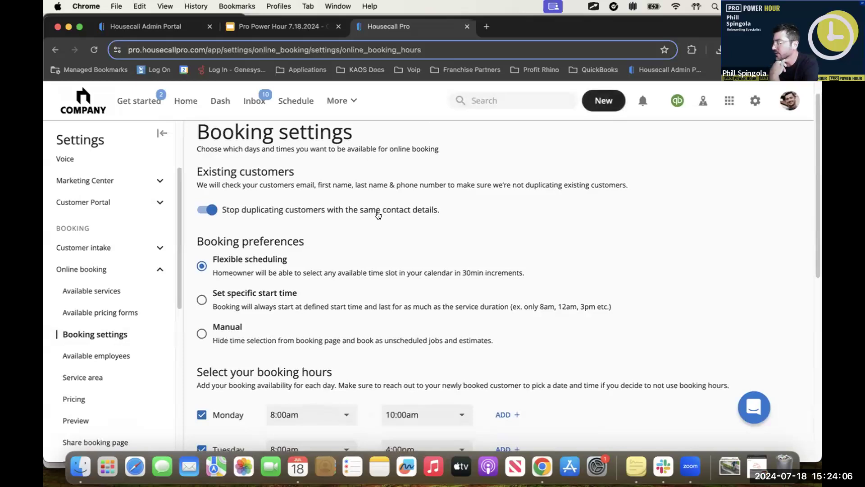
scroll(468, 279, down, 8)
scroll(505, 202, up, 9)
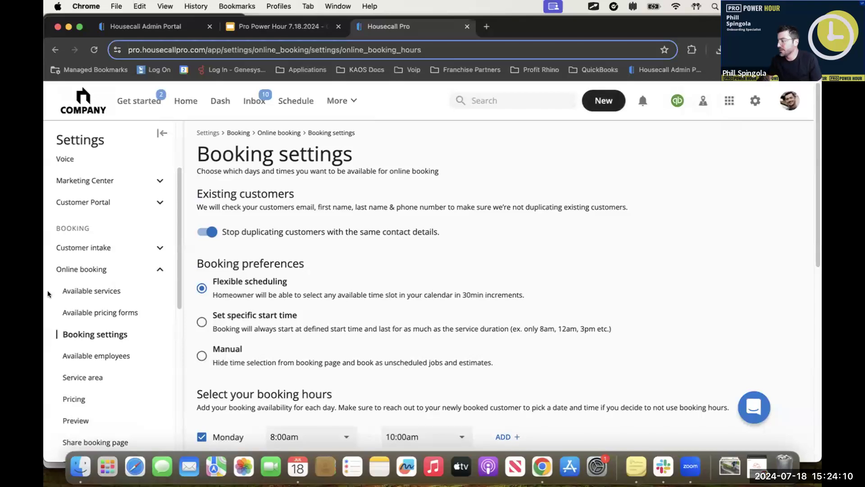
Step: Start a booking in the online booking preview and choose Home Cleaning Service
scroll(95, 306, down, 5)
click(94, 295)
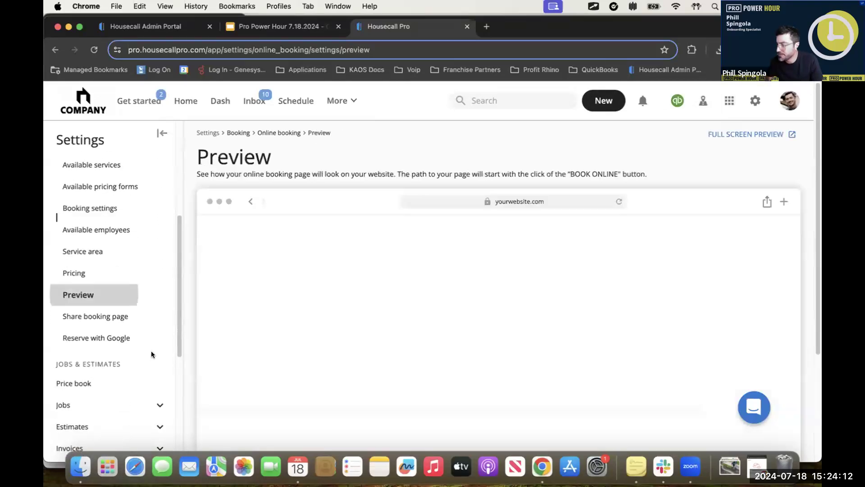
scroll(581, 336, down, 3)
click(288, 305)
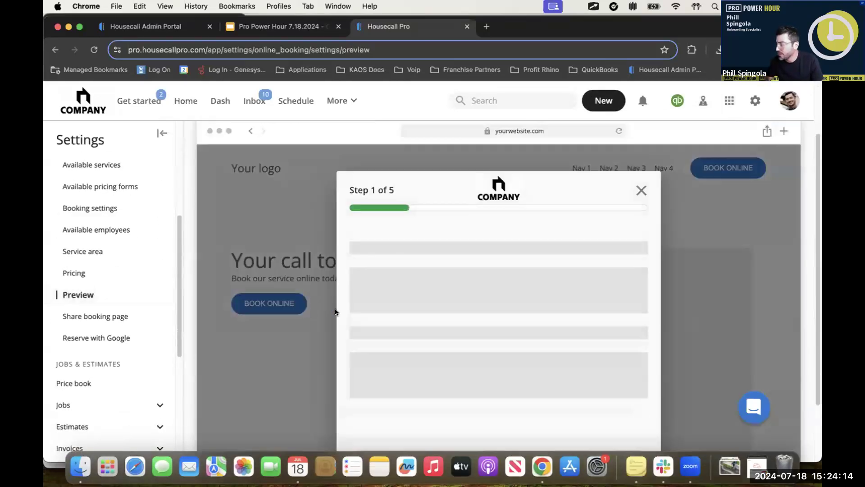
scroll(468, 326, down, 2)
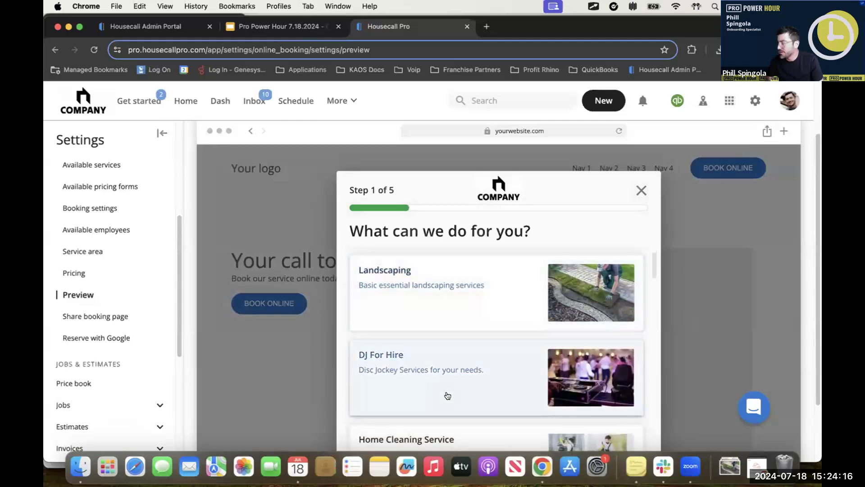
scroll(447, 395, down, 2)
click(453, 357)
Step: Configure the cleaning with 2 bedrooms, 2 bathrooms, Oven Cleaning, Fridge Cleaning and No Pets, and continue to the additional details
scroll(433, 351, down, 1)
click(414, 345)
click(413, 345)
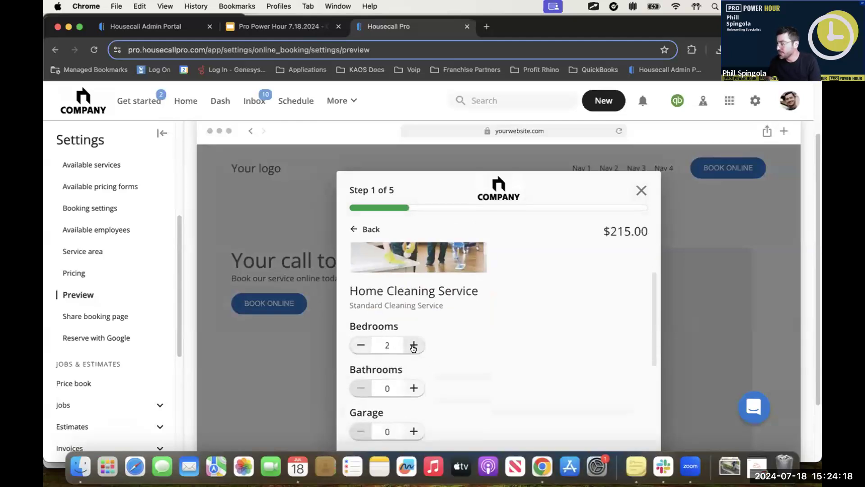
click(415, 387)
click(414, 386)
scroll(466, 402, down, 3)
click(460, 325)
click(453, 363)
scroll(473, 379, down, 2)
click(477, 361)
click(478, 366)
click(473, 386)
Step: Enter "ABCD 1`234" as the additional details and proceed to book the service
click(486, 265)
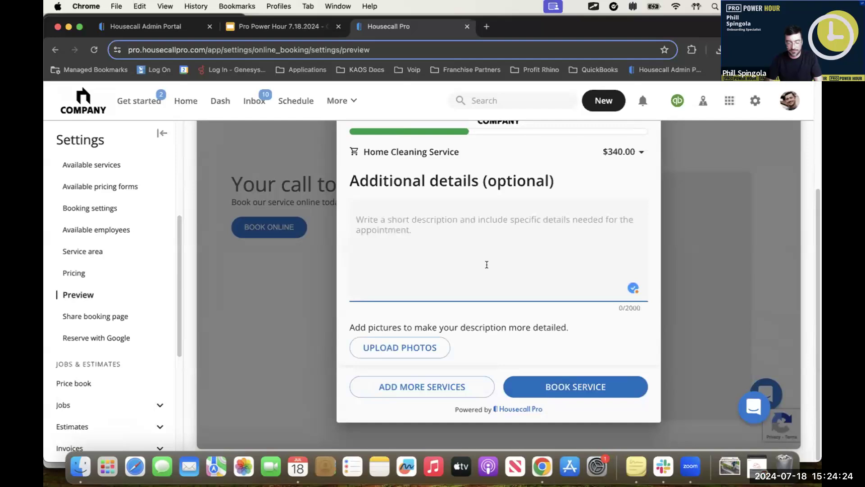
text(ABCD 1`234)
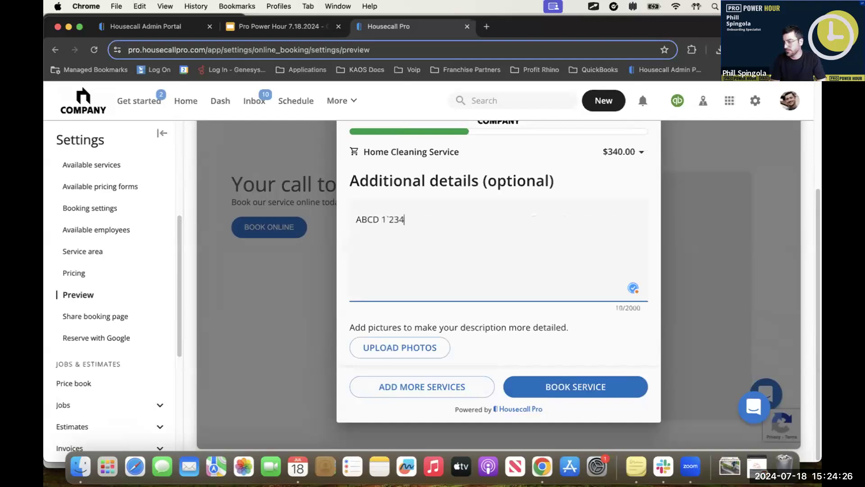
click(556, 390)
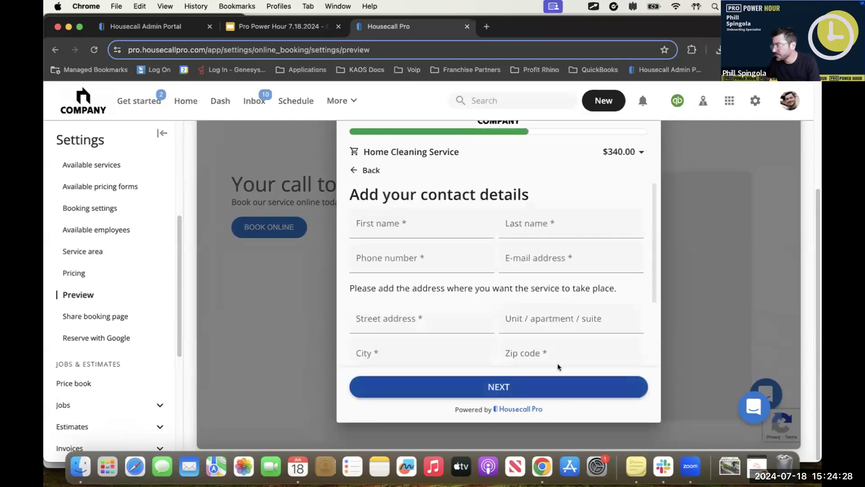
Step: Fill in the customer's first and last name, phone number and e-mail address in the contact details
click(423, 225)
click(425, 255)
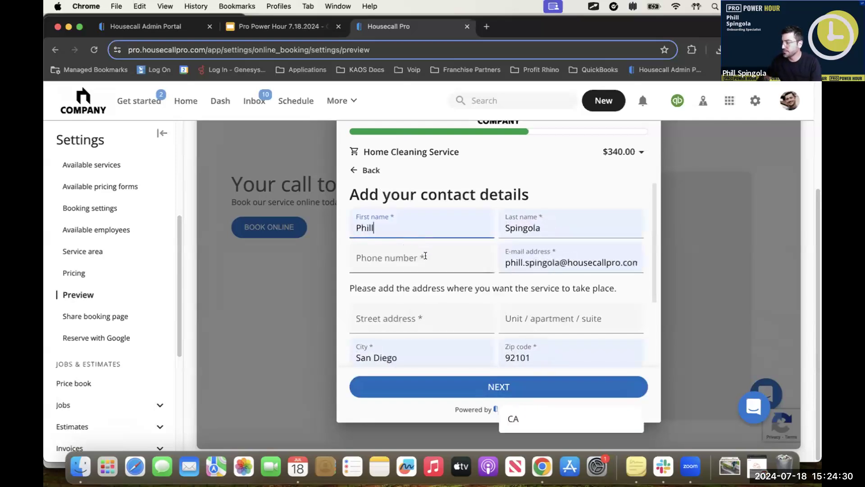
click(425, 255)
click(463, 285)
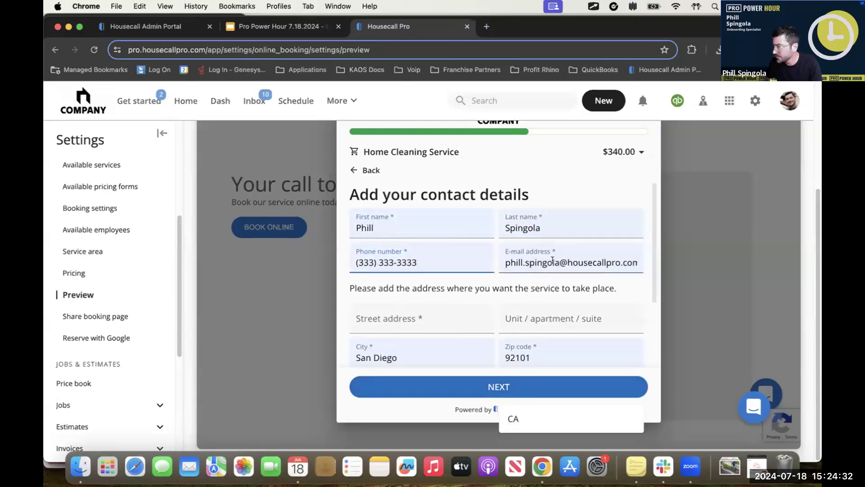
click(522, 263)
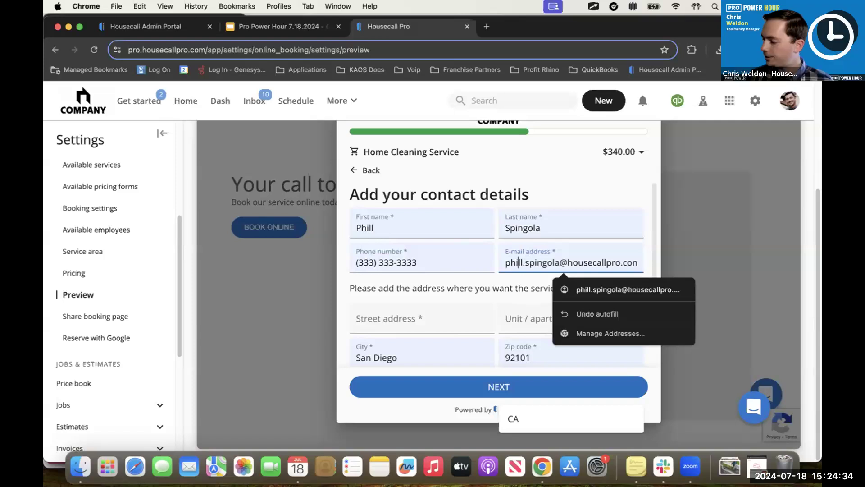
text(llll)
Step: Fill in the service street address from the address suggestions and continue to the arrival window
click(437, 328)
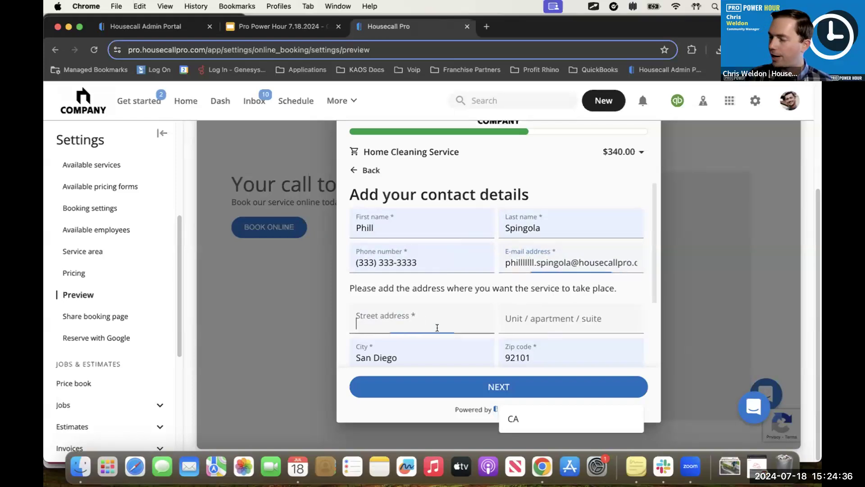
text(1234)
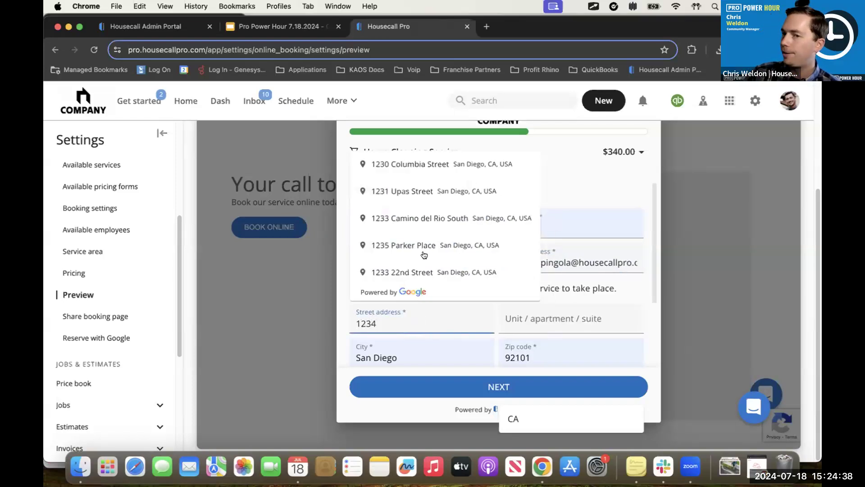
click(447, 175)
click(514, 309)
click(450, 382)
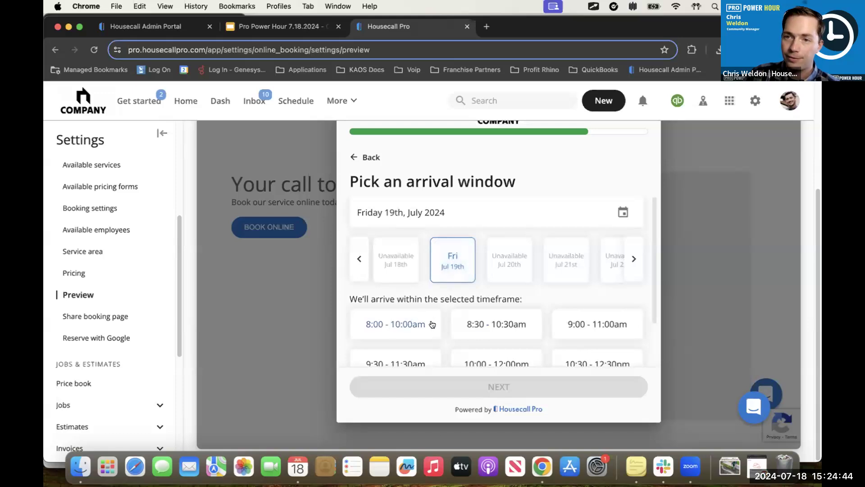
Step: Choose the 10:00 - 12:00pm arrival window on Friday, Jul 19th, and book the appointment
scroll(518, 338, down, 2)
click(496, 326)
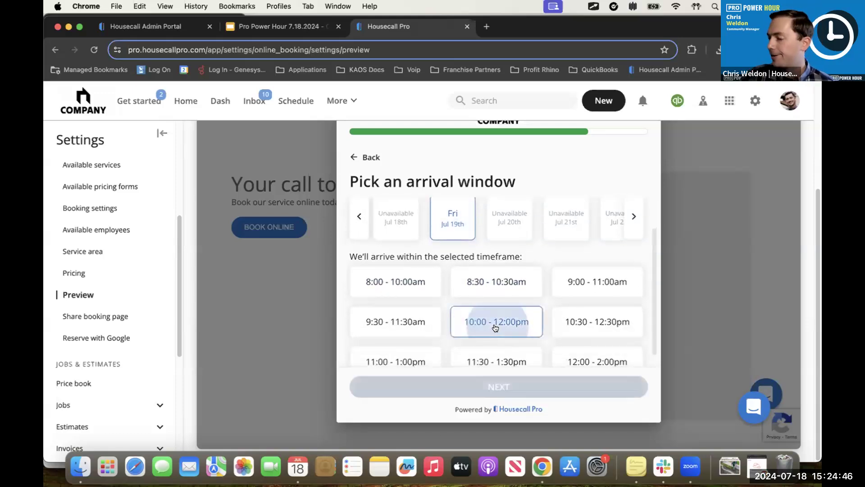
click(498, 388)
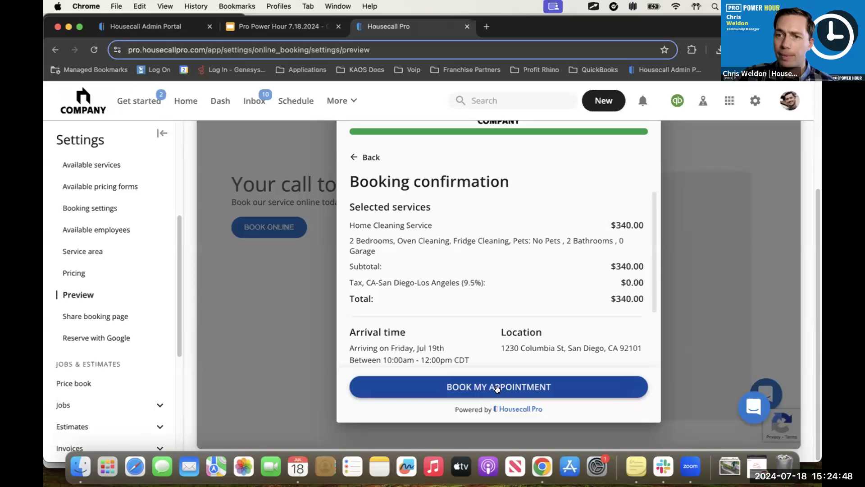
click(496, 386)
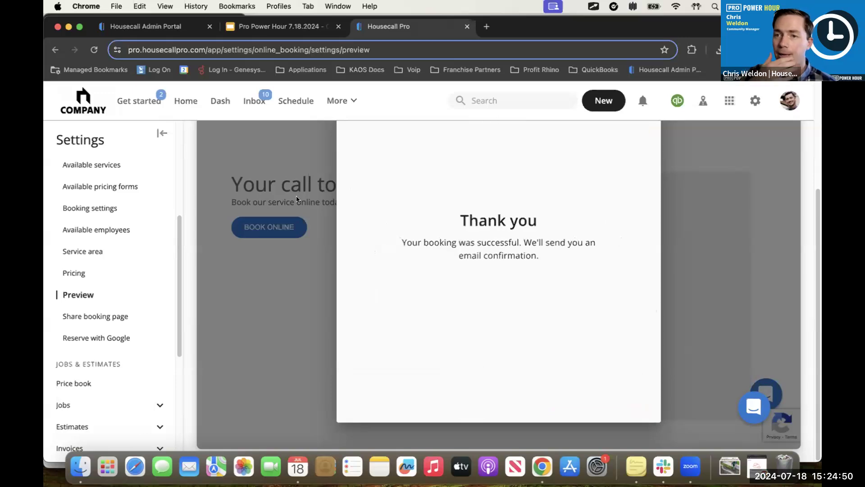
Step: Open the schedule, advance to Friday, July 19, 2024, and show that week in the Monday-Friday view
click(299, 99)
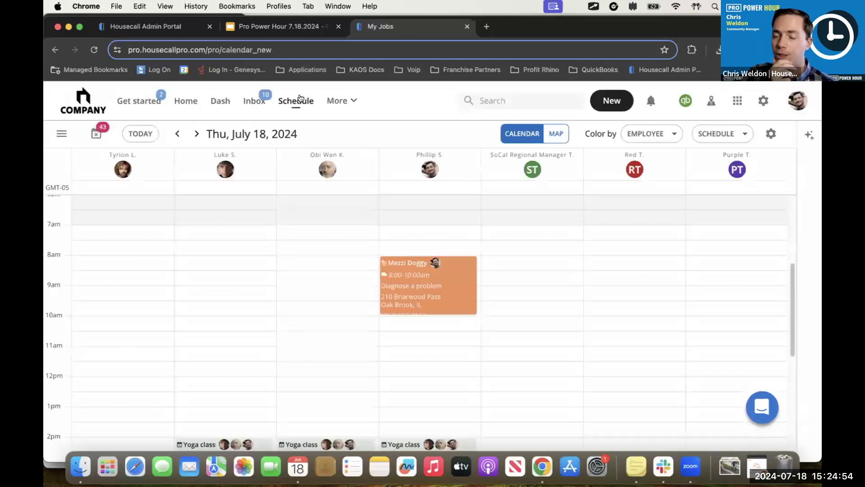
click(201, 132)
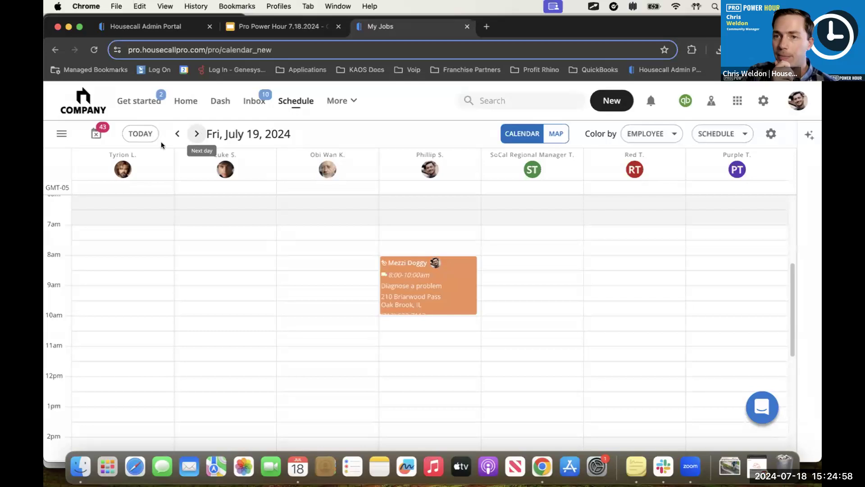
click(720, 133)
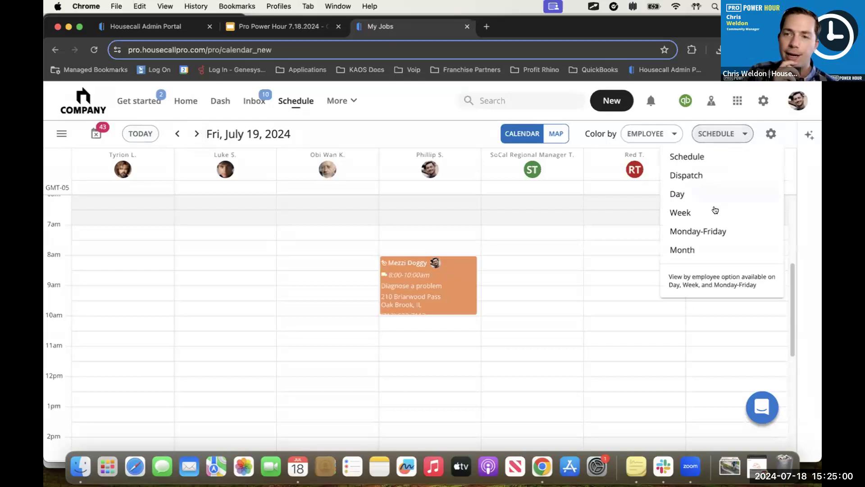
click(698, 231)
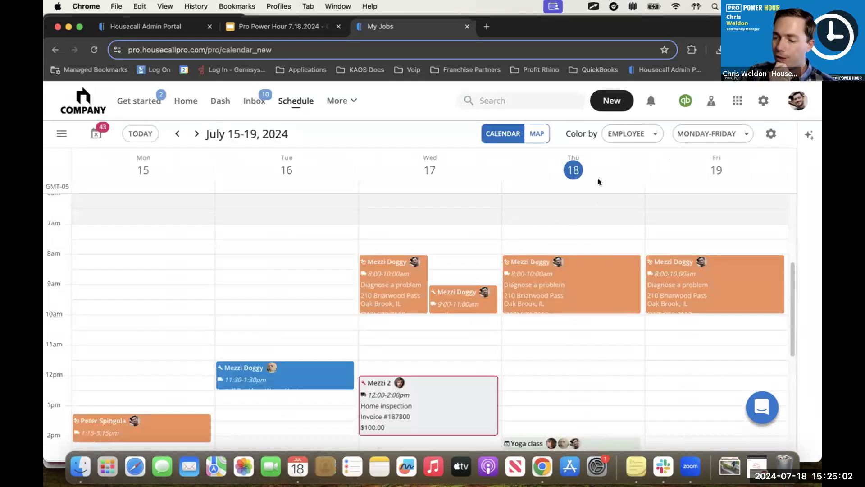
Step: Look through the week's appointments and open Friday's 8:00-10:00am "Diagnose a problem" job
scroll(694, 320, down, 8)
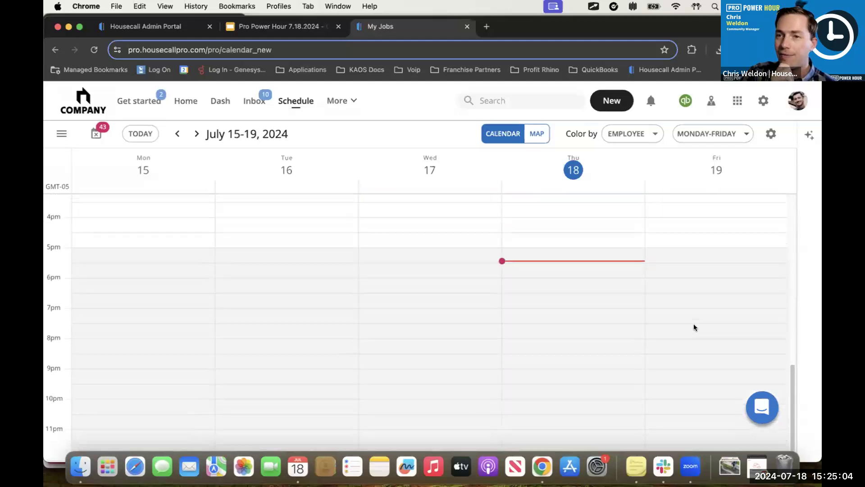
scroll(693, 322, up, 8)
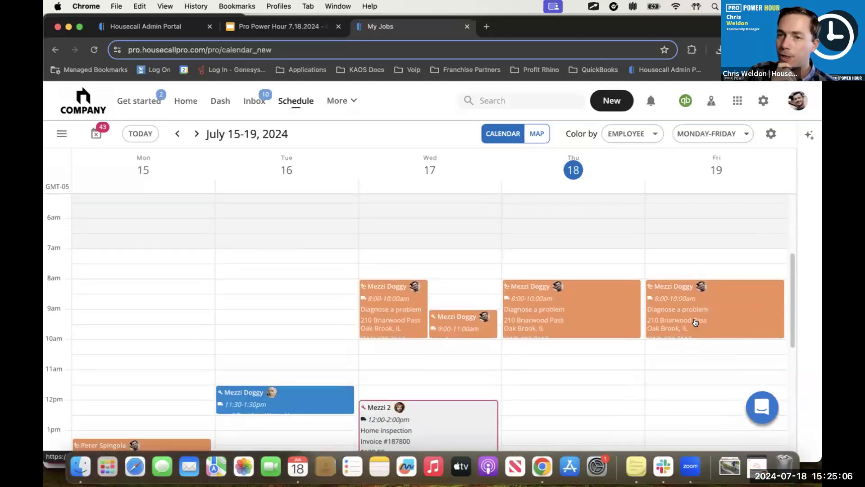
scroll(696, 318, down, 4)
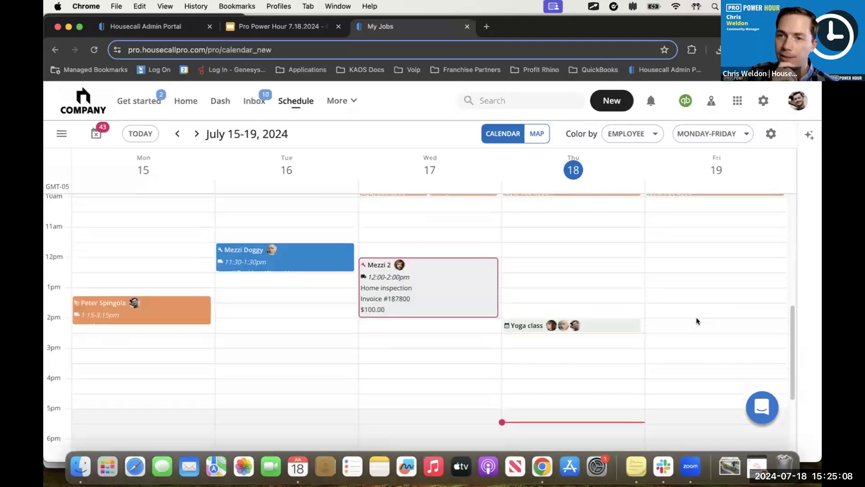
scroll(696, 318, up, 2)
scroll(696, 321, up, 1)
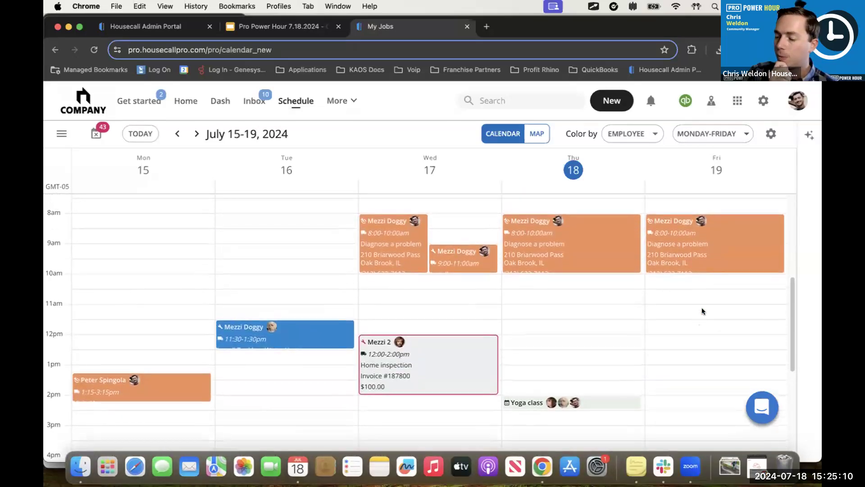
click(718, 257)
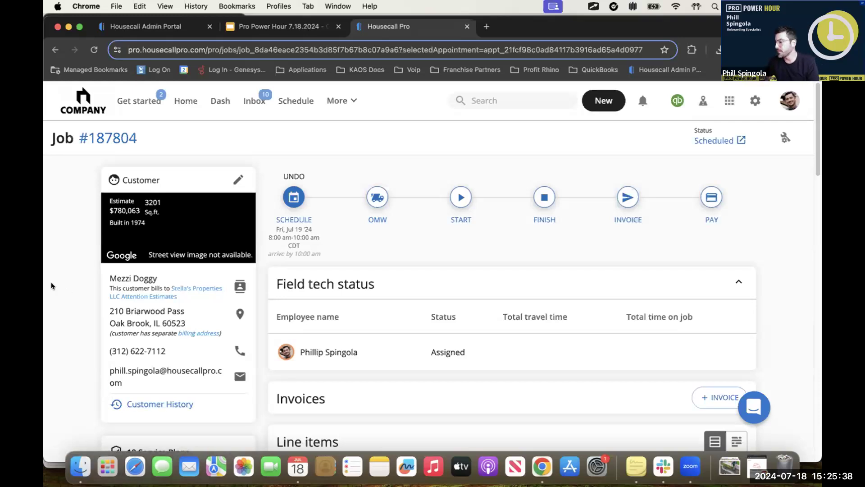
Step: Delete the "Diagnose a problem" service from the line items for only this job, and review the rest of the job
scroll(485, 326, down, 5)
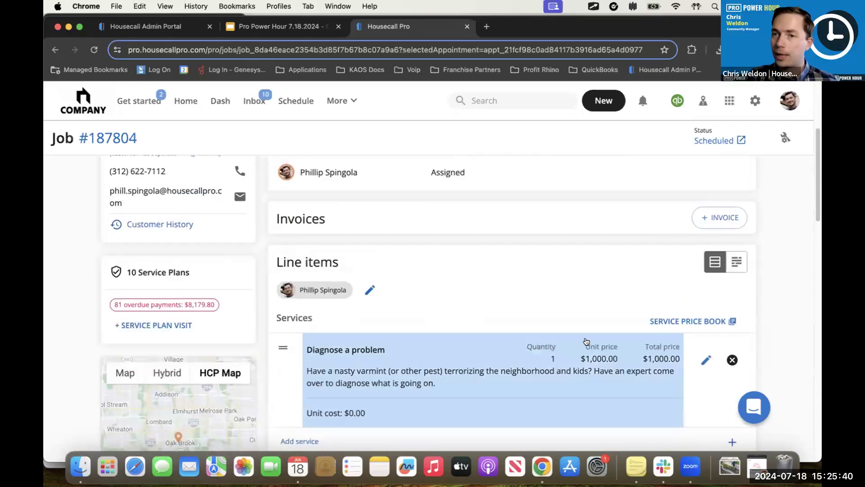
scroll(675, 320, up, 1)
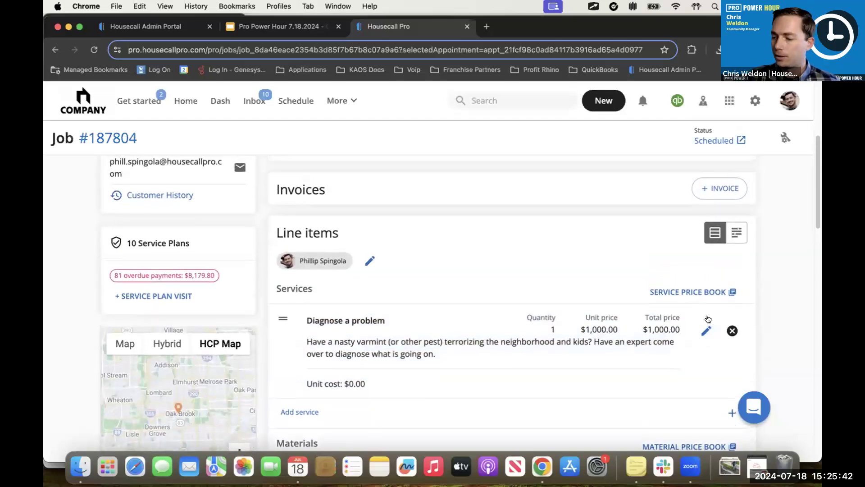
click(732, 330)
click(560, 296)
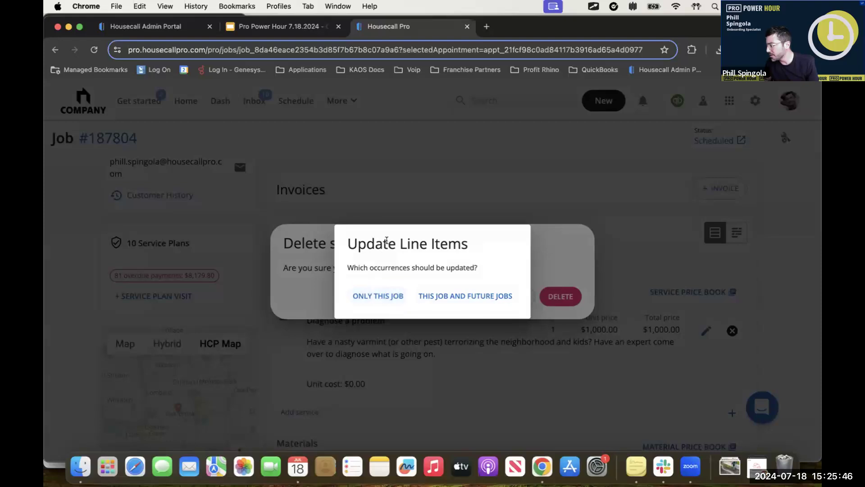
click(373, 294)
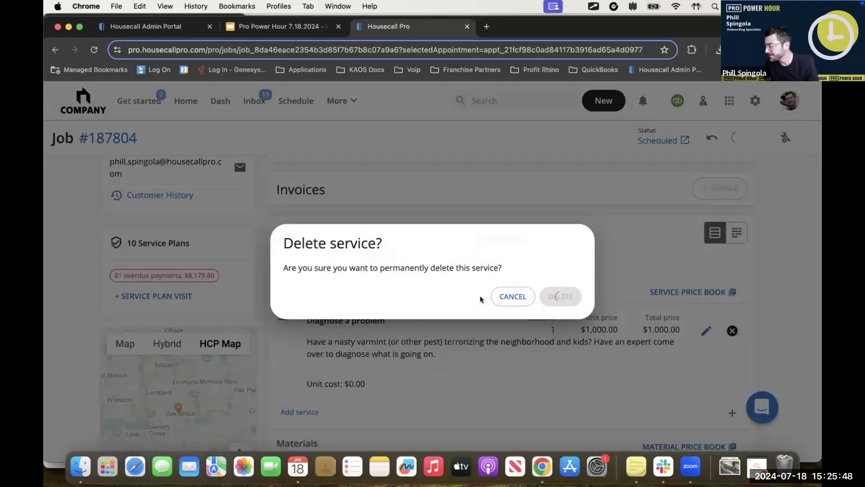
scroll(490, 305, down, 3)
scroll(498, 314, up, 2)
scroll(556, 311, down, 3)
scroll(547, 314, down, 2)
scroll(545, 313, up, 10)
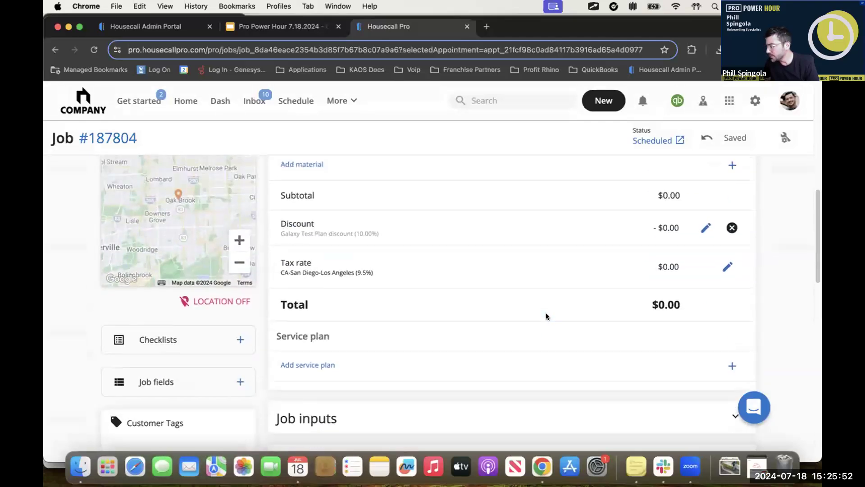
scroll(544, 314, up, 1)
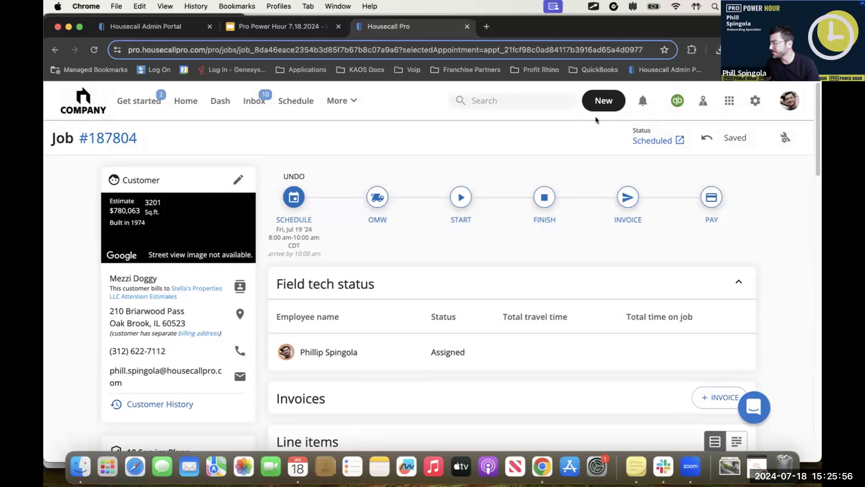
Step: Open the pricing forms in the price book and look through the list of forms
click(339, 101)
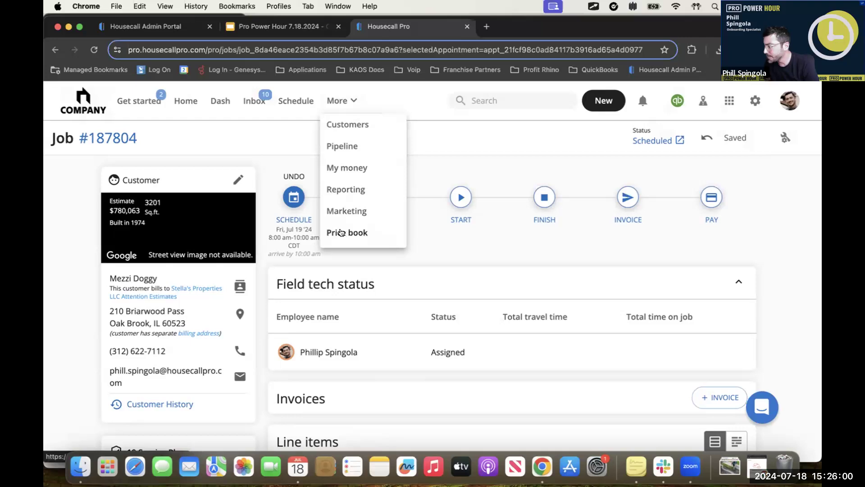
click(341, 232)
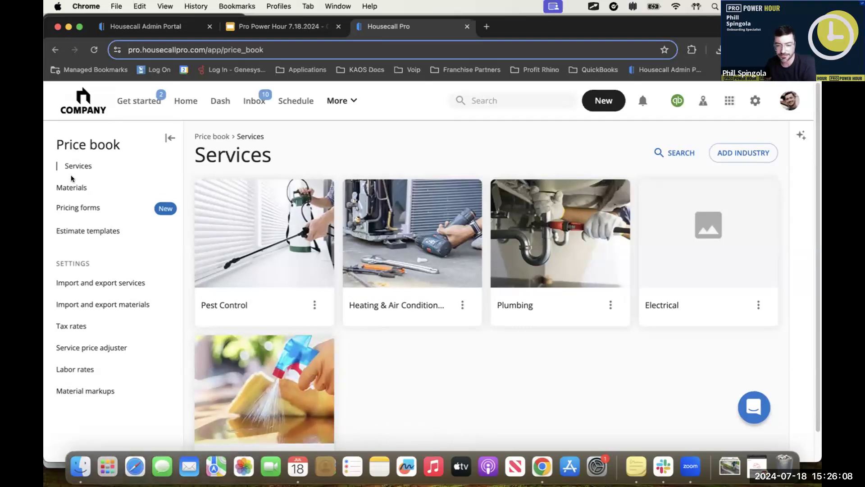
click(104, 208)
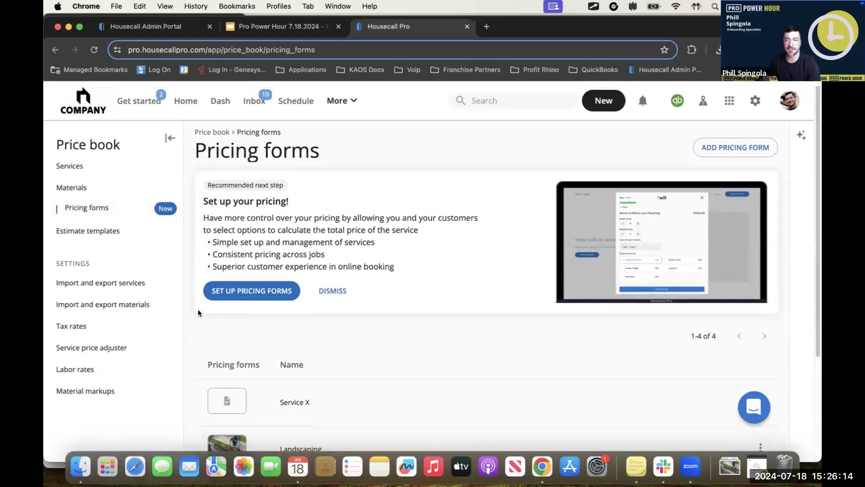
scroll(464, 349, down, 5)
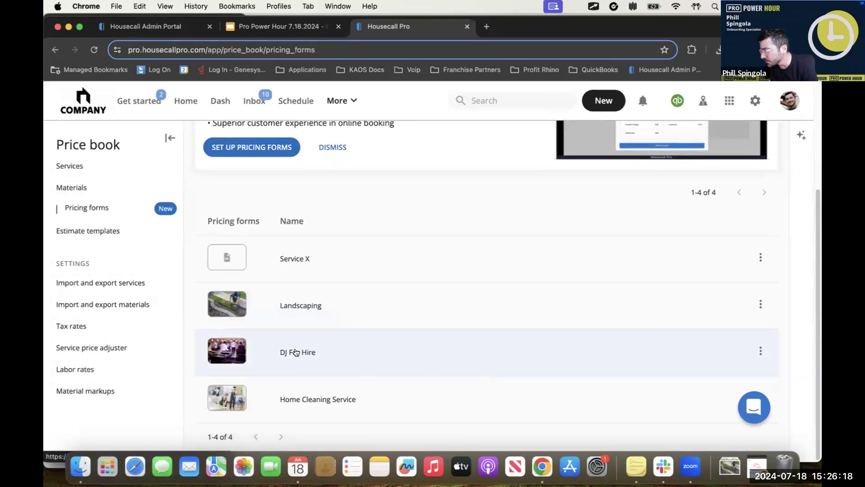
Step: Check the available pricing forms in the online booking settings, and open the online booking preview
click(755, 100)
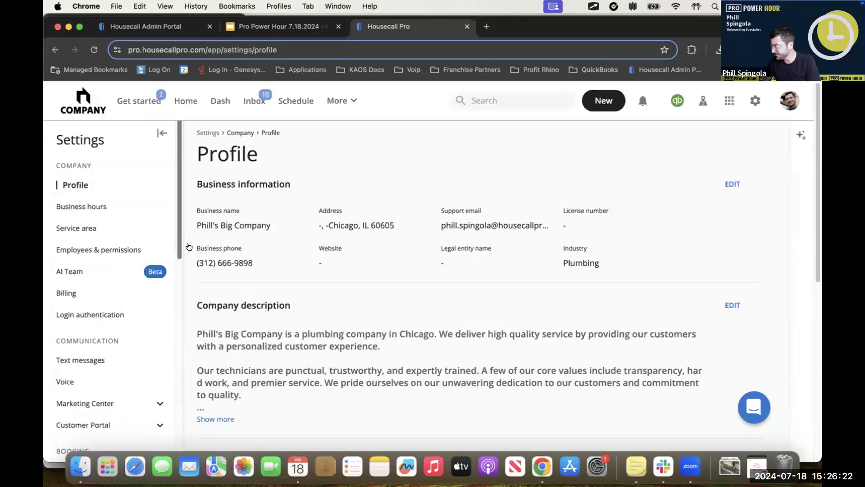
scroll(97, 356, down, 3)
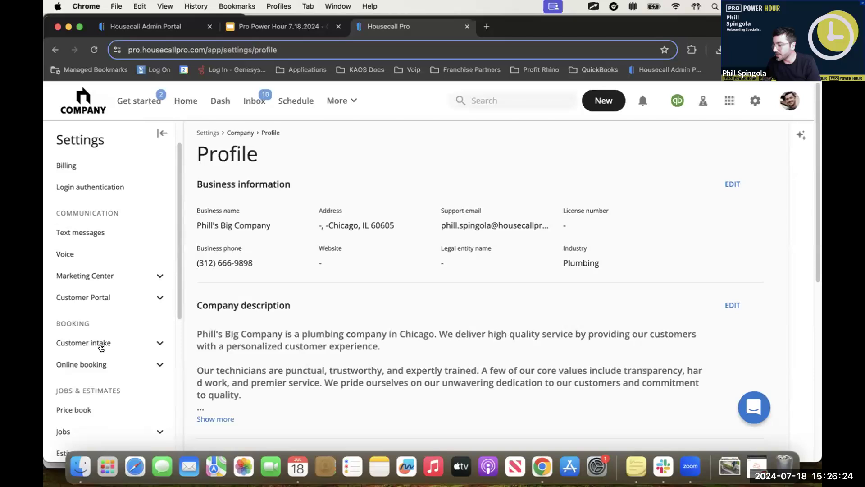
click(91, 364)
scroll(291, 367, down, 3)
scroll(119, 389, down, 2)
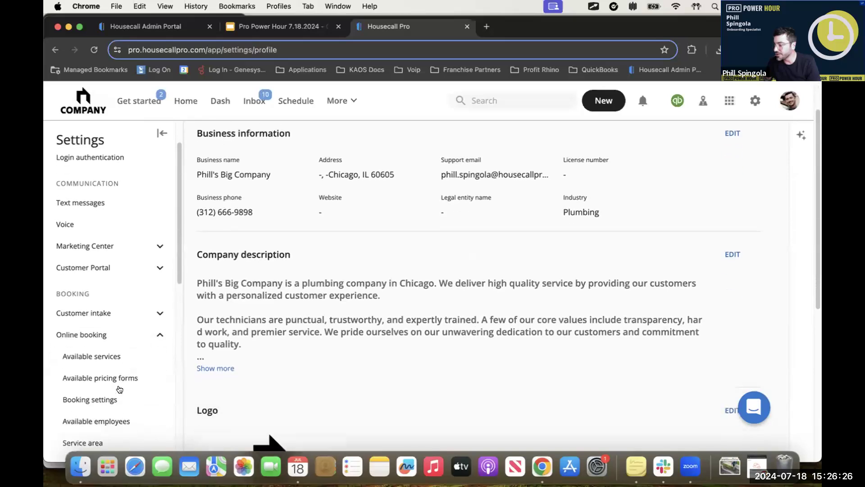
click(118, 370)
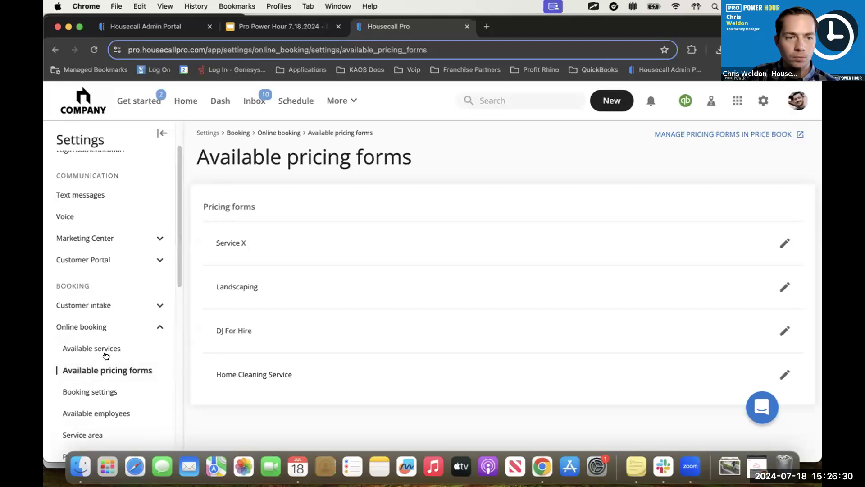
scroll(105, 358, down, 5)
click(100, 321)
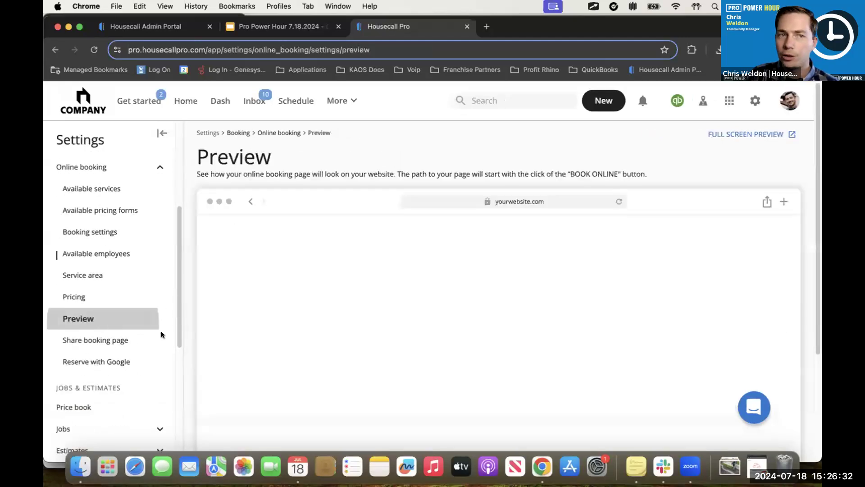